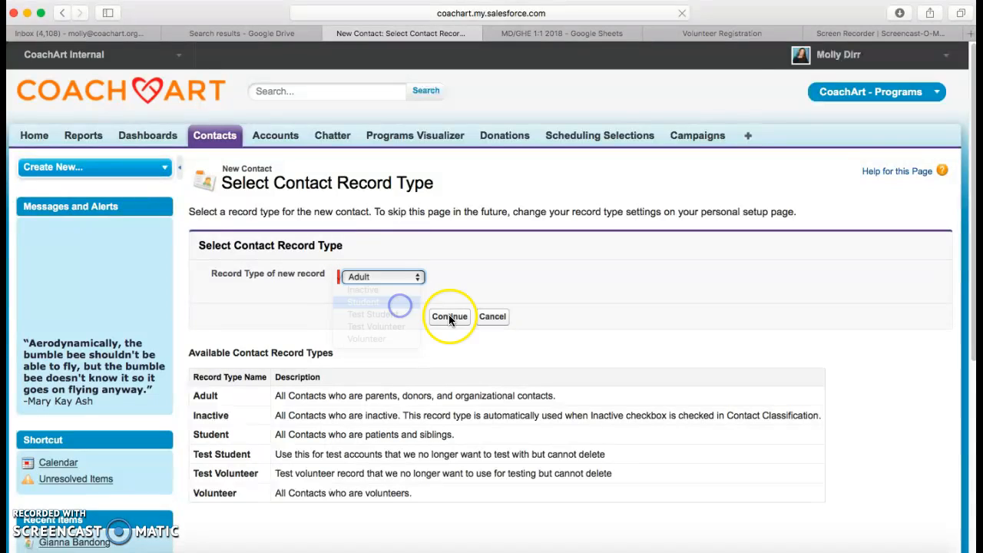
# - Choose the Student record type for the new contact and continue to the edit form
pyautogui.click(449, 315)
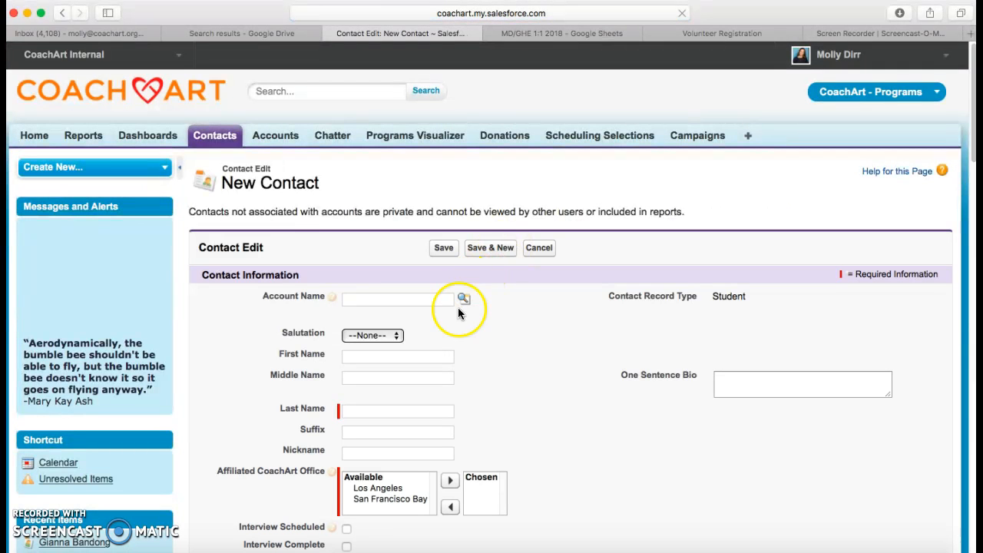
# - Set First and Last Name to 'test' and add Los Angeles as the Affiliated CoachArt Office
pyautogui.click(387, 355)
pyautogui.write('test')
pyautogui.click(384, 411)
pyautogui.write('test')
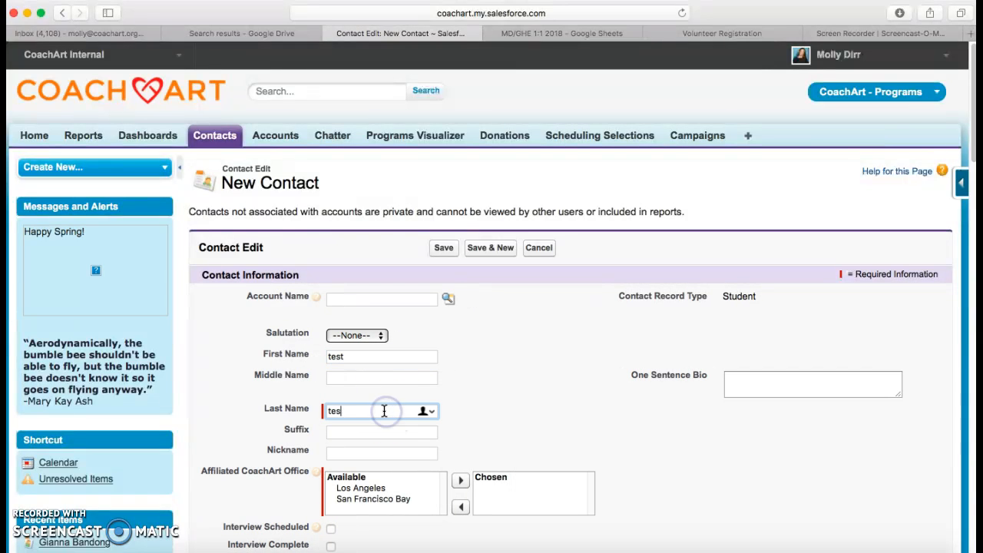
pyautogui.scroll(-1, 372, 476)
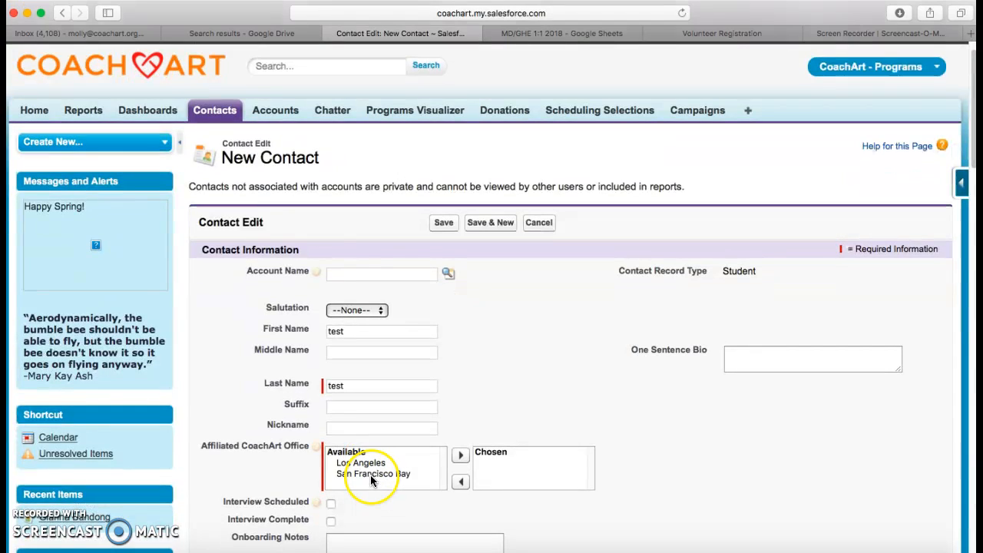
pyautogui.doubleClick(361, 463)
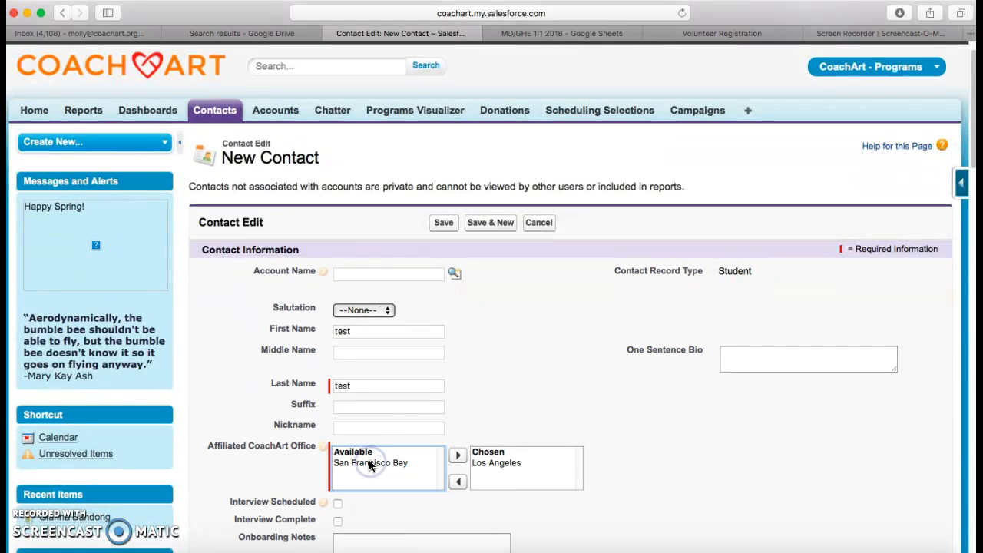
pyautogui.scroll(-5, 472, 333)
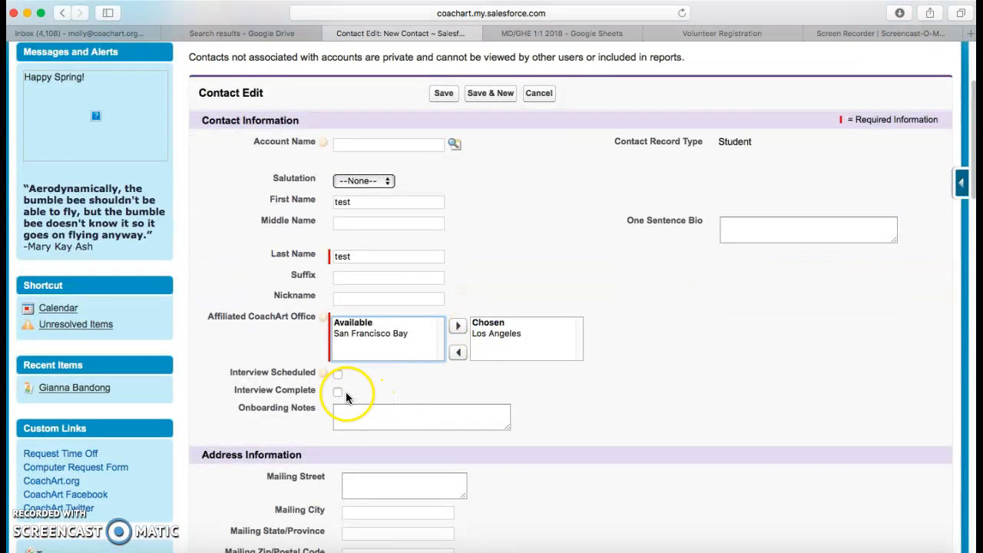
# - Enter the mailing street, city Los Angeles, state CA and the zip code
pyautogui.scroll(-3, 361, 441)
pyautogui.click(367, 405)
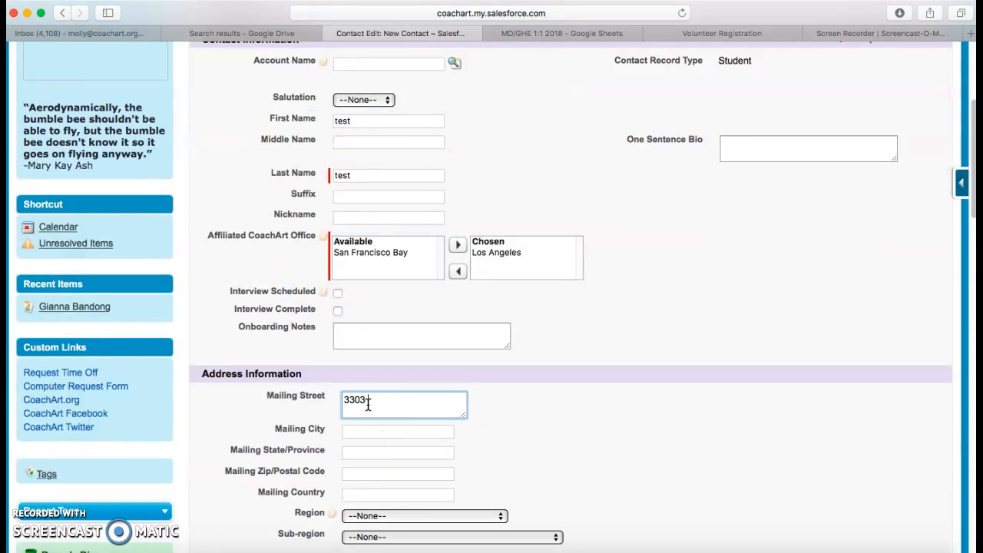
pyautogui.click(346, 432)
pyautogui.write('Los An')
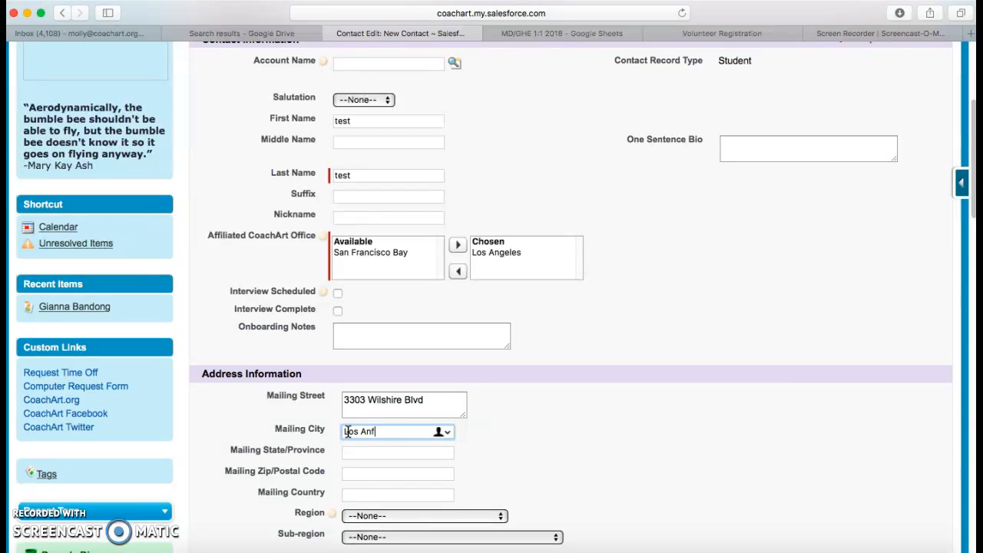
pyautogui.write('geles')
pyautogui.click(357, 452)
pyautogui.write('CA')
pyautogui.click(405, 471)
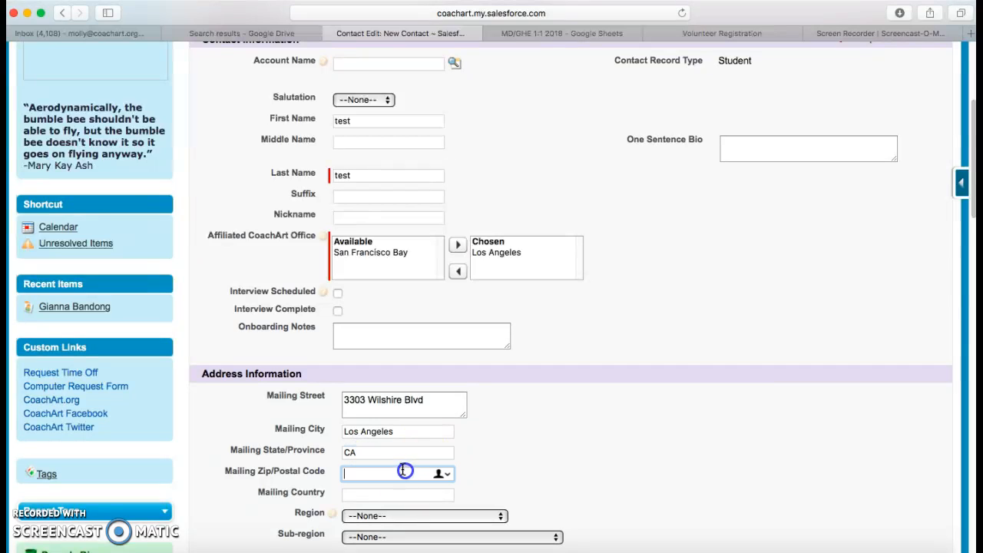
pyautogui.write('94510')
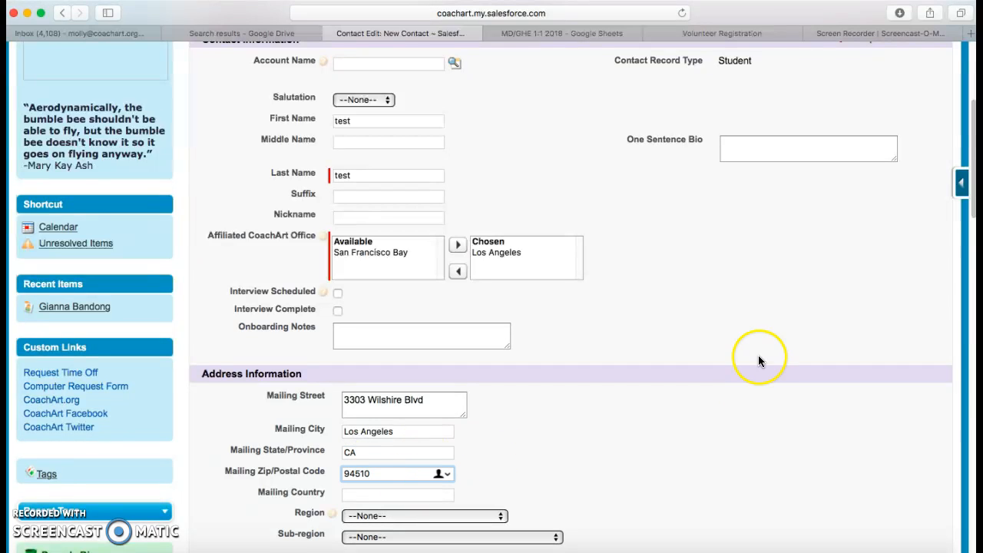
pyautogui.scroll(-5, 759, 361)
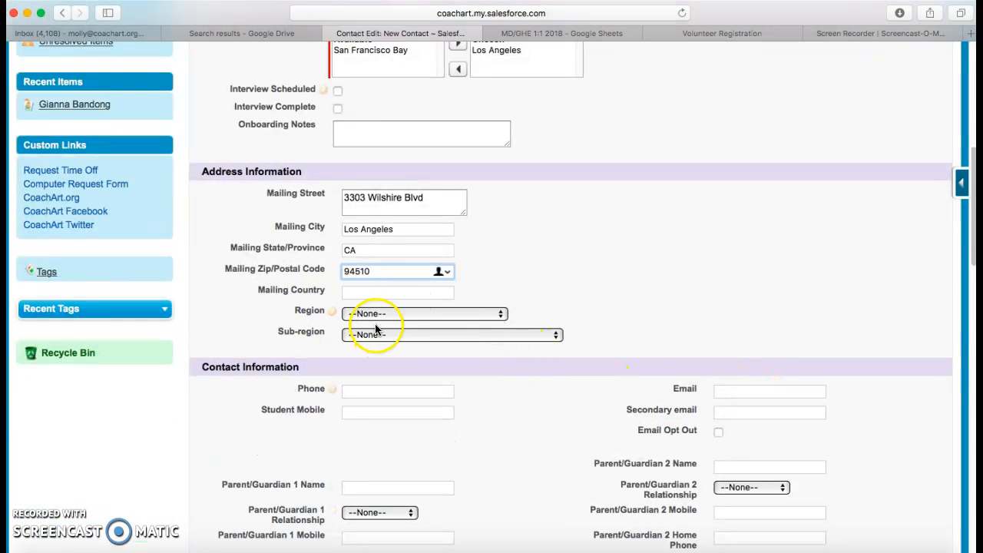
# - Enter the student's phone number and reuse it as Parent/Guardian 1 Mobile
pyautogui.scroll(-4, 533, 457)
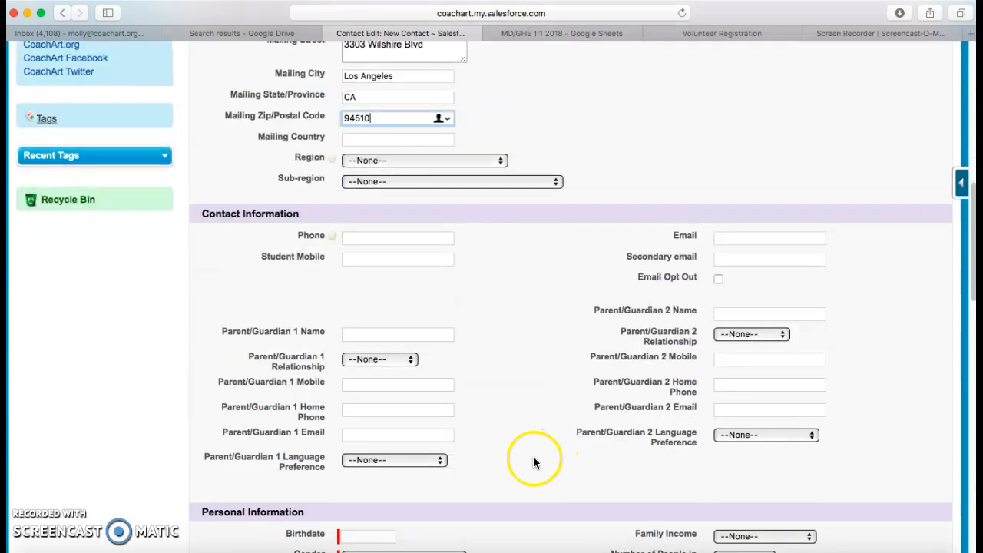
pyautogui.click(381, 236)
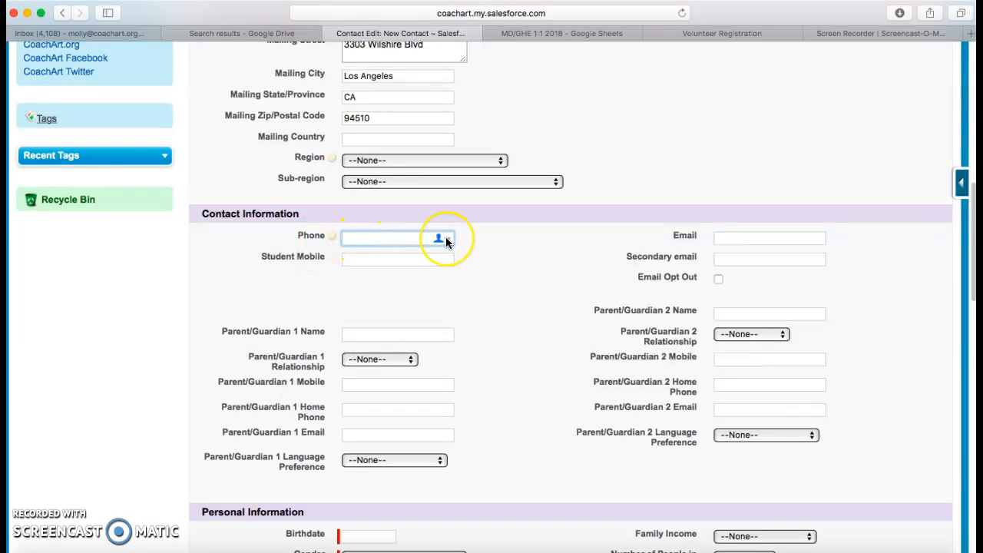
pyautogui.click(422, 237)
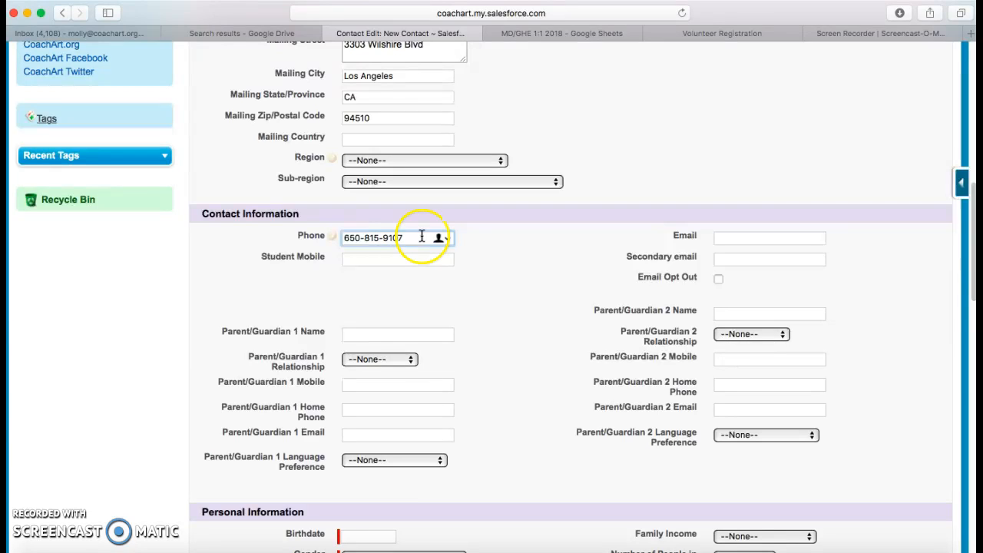
pyautogui.moveTo(407, 238); pyautogui.dragTo(341, 238)
pyautogui.press('super+c')
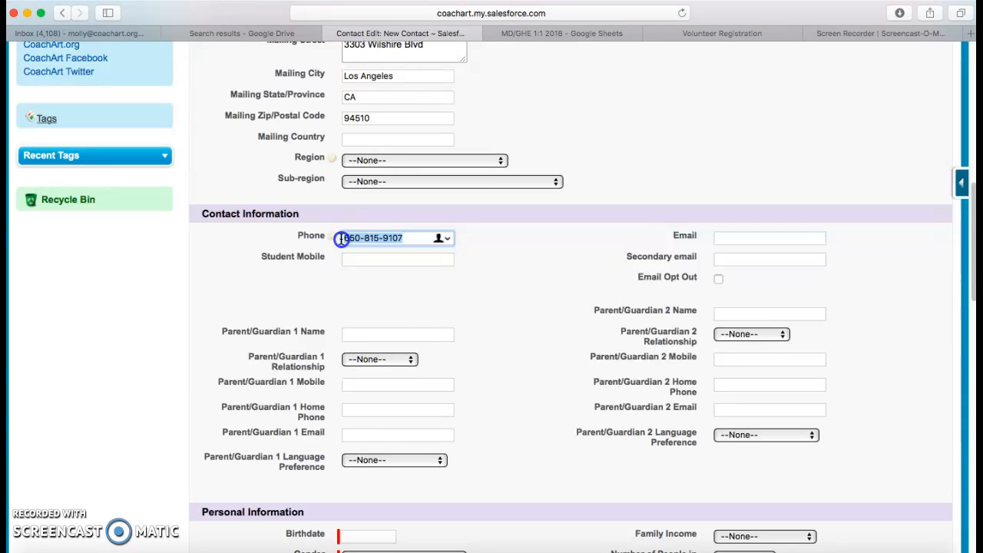
pyautogui.click(379, 381)
pyautogui.press('super+v')
# - Set Parent/Guardian 1 Name to 'mom' with relationship Father
pyautogui.click(469, 295)
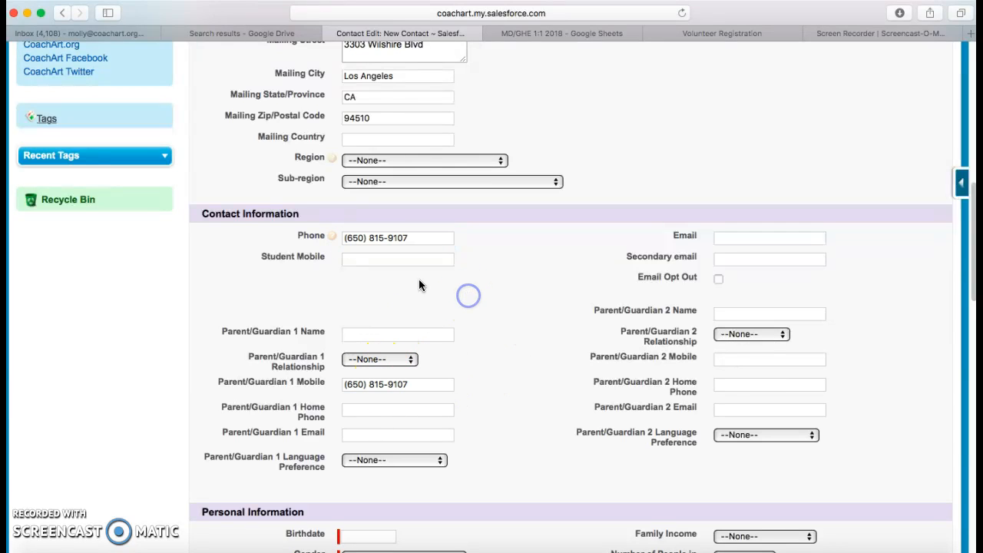
pyautogui.click(364, 334)
pyautogui.write('mom')
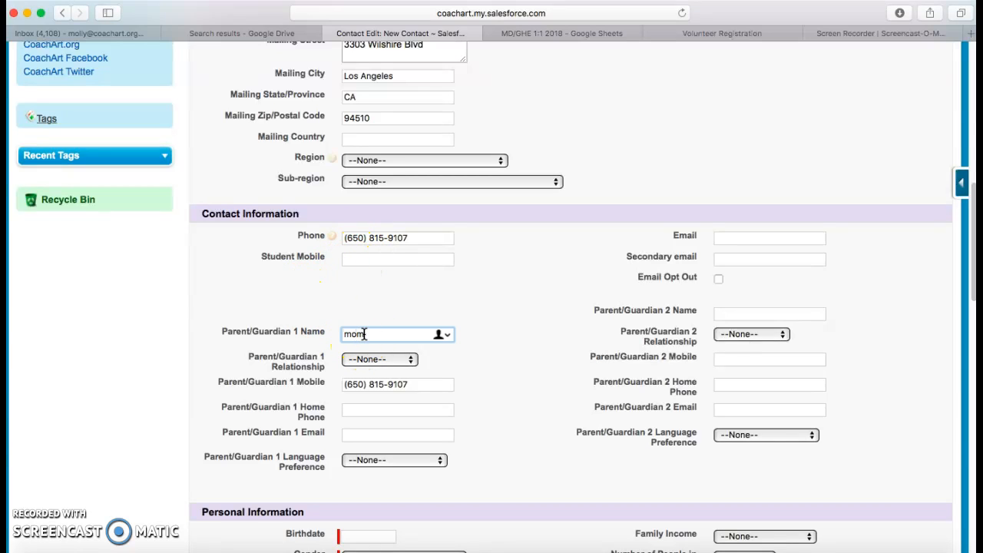
pyautogui.click(364, 361)
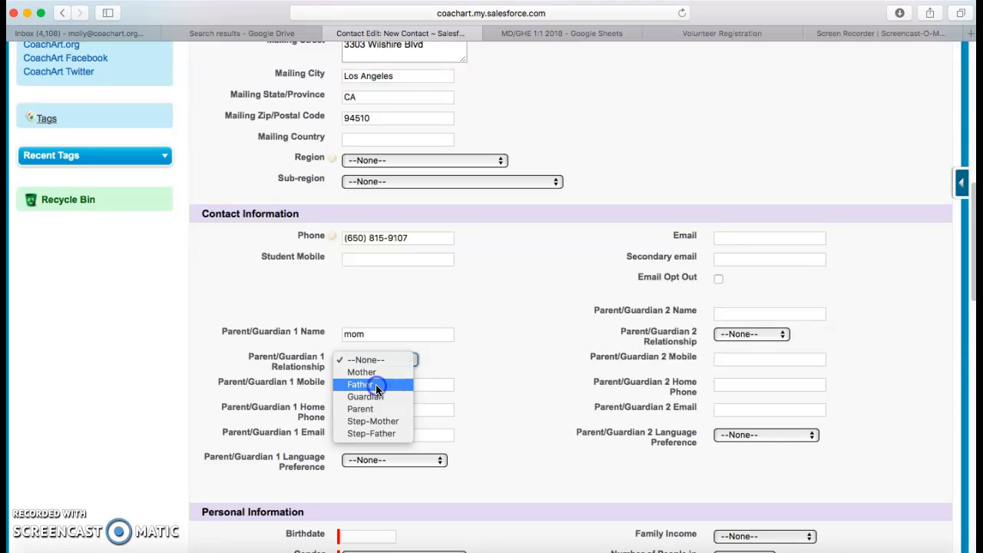
pyautogui.click(375, 384)
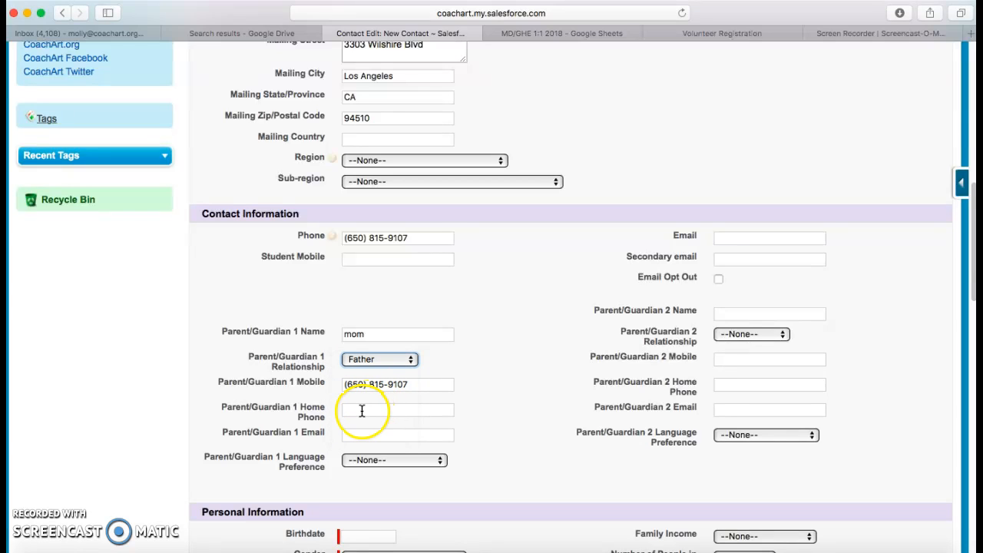
# - Enter the parent's e-mail, copy it into the contact's Email, and set parent language to Spanish
pyautogui.click(390, 435)
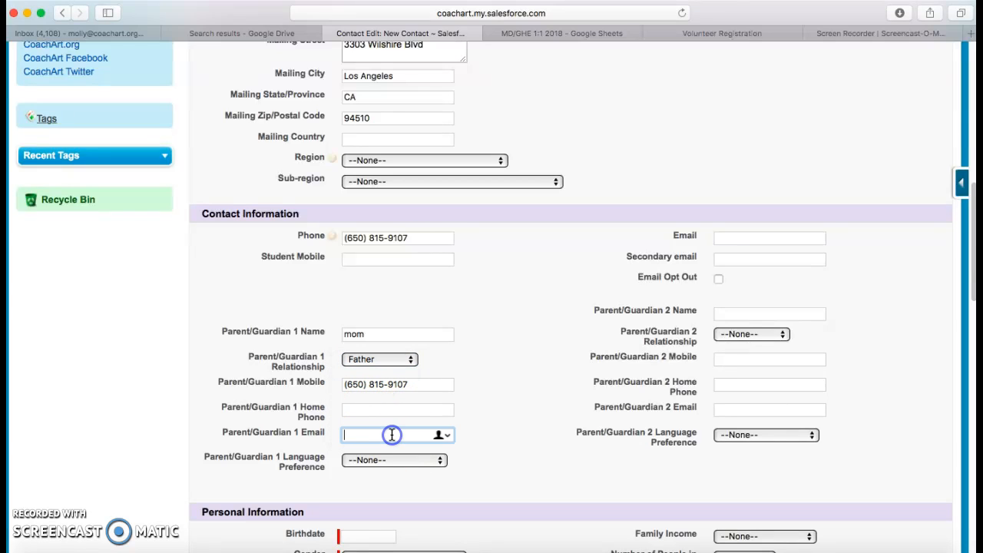
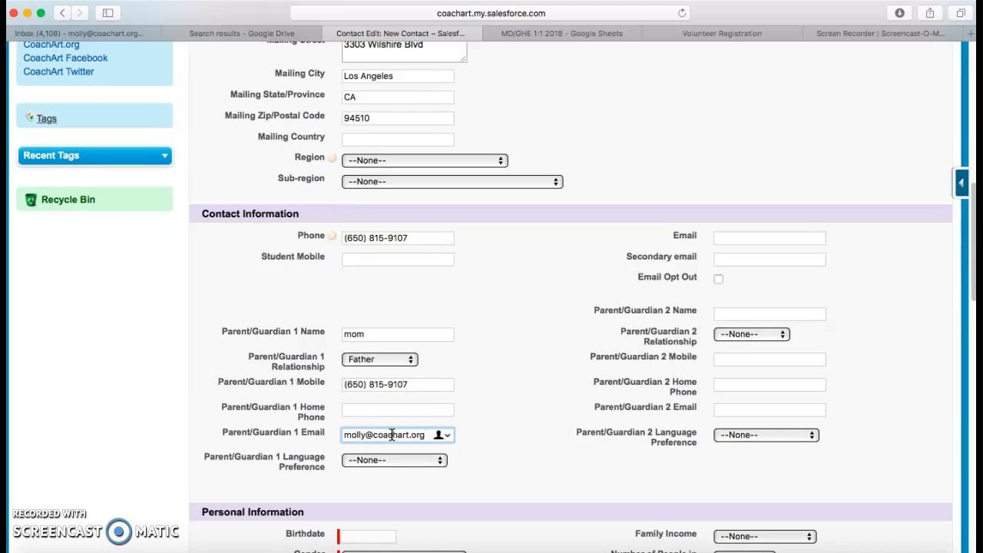
pyautogui.moveTo(343, 434); pyautogui.dragTo(421, 433)
pyautogui.press('super+c')
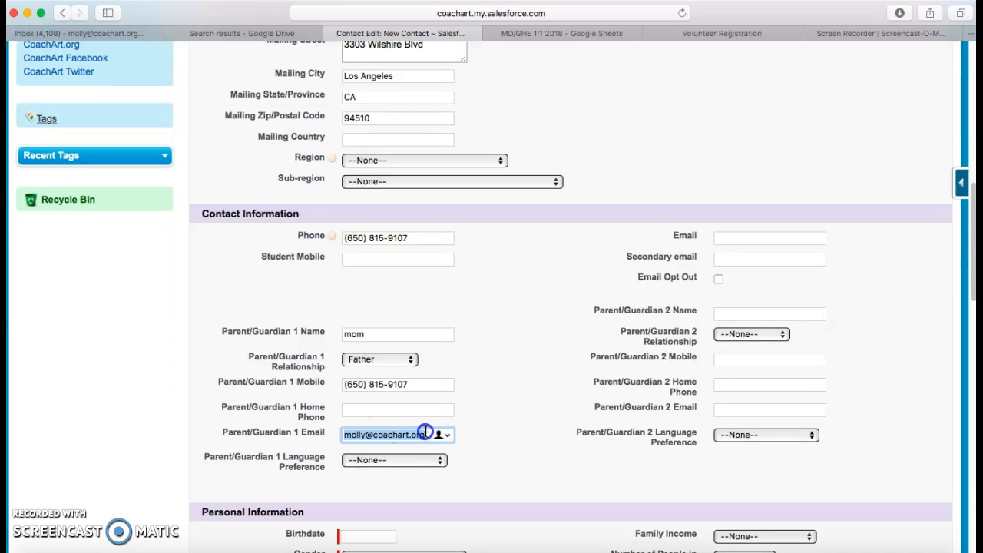
pyautogui.click(758, 236)
pyautogui.press('super+v')
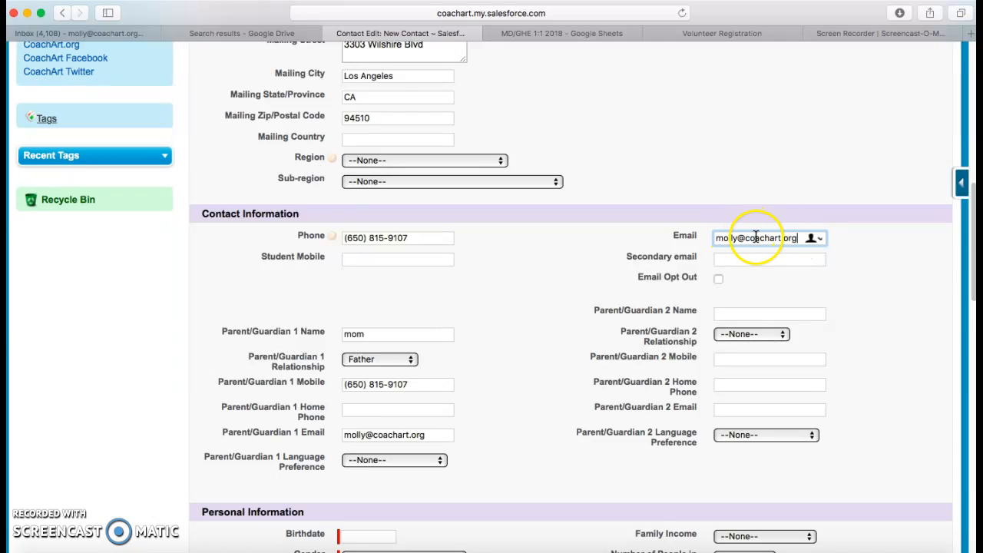
pyautogui.scroll(-1, 461, 384)
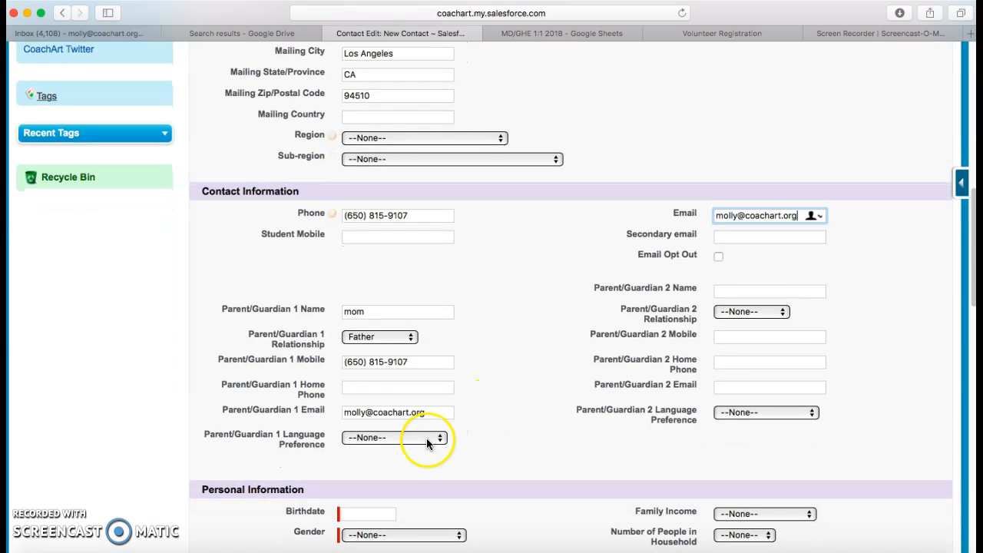
pyautogui.click(428, 443)
pyautogui.click(427, 464)
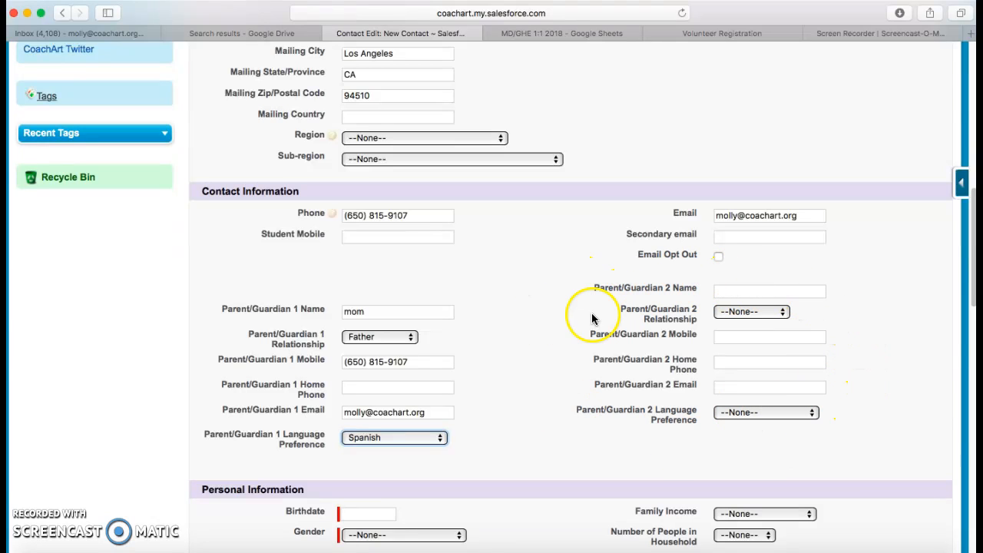
pyautogui.scroll(-2, 443, 407)
# - Set the student's birthdate, gender Male, and keep English as language preference
pyautogui.scroll(-4, 442, 407)
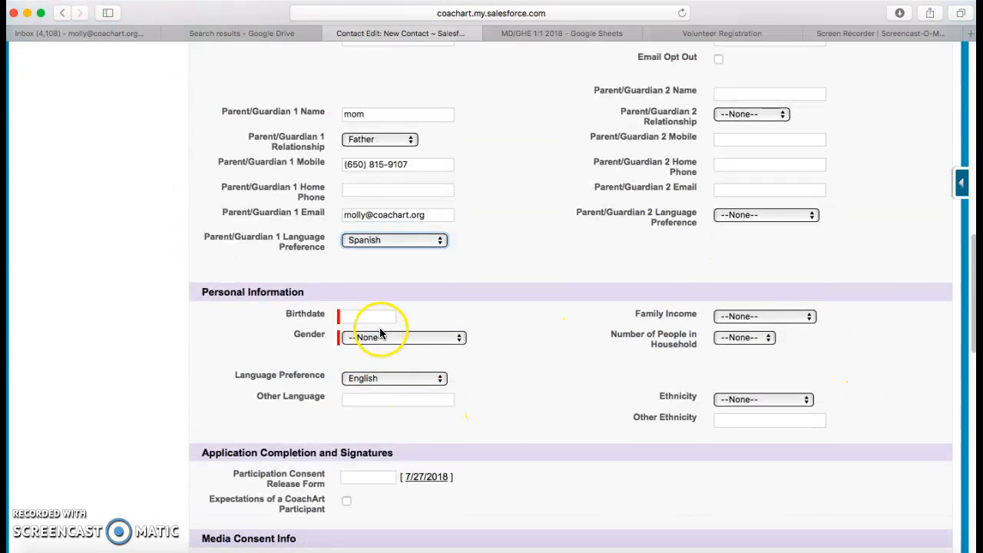
pyautogui.click(377, 314)
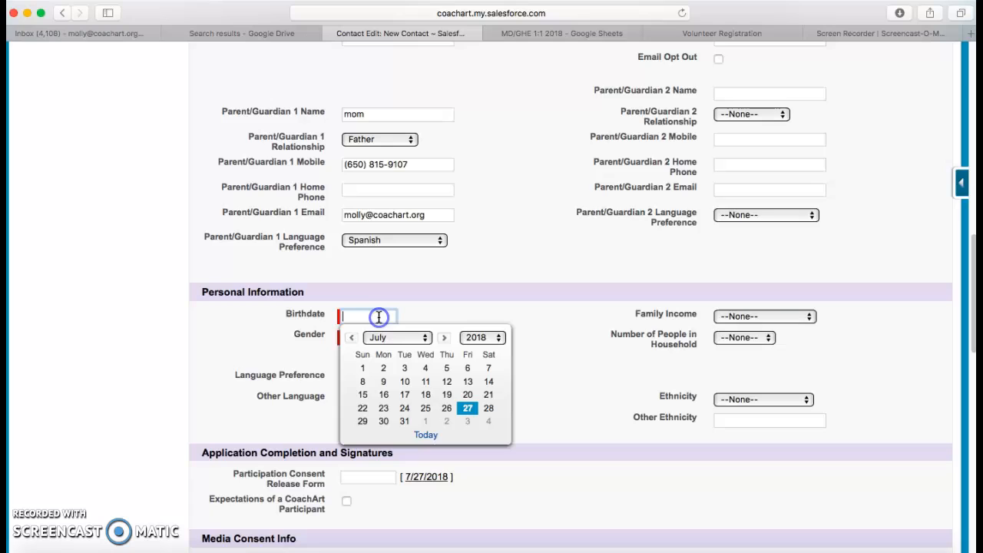
pyautogui.click(467, 407)
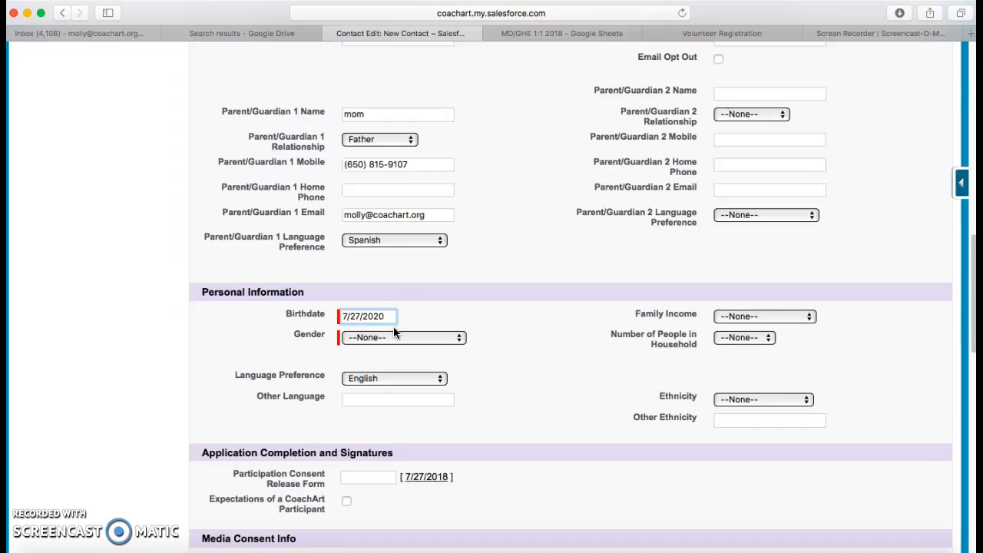
pyautogui.write('00')
pyautogui.click(490, 338)
pyautogui.click(426, 338)
pyautogui.click(419, 350)
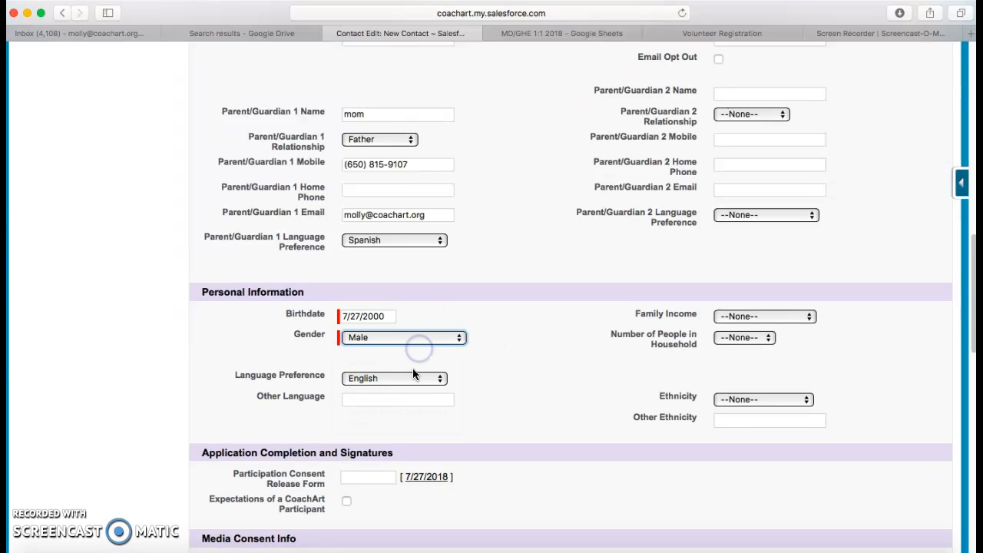
pyautogui.click(406, 379)
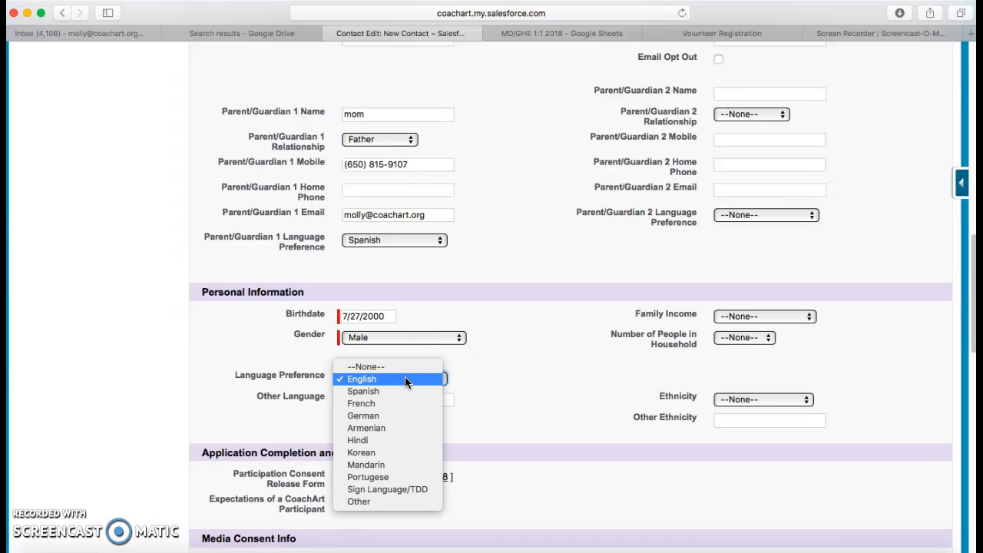
pyautogui.click(405, 379)
# - Set Other Language Spanish, income $26,000 - $44,000, household 6-8, ethnicity Asian American
pyautogui.scroll(-1, 474, 374)
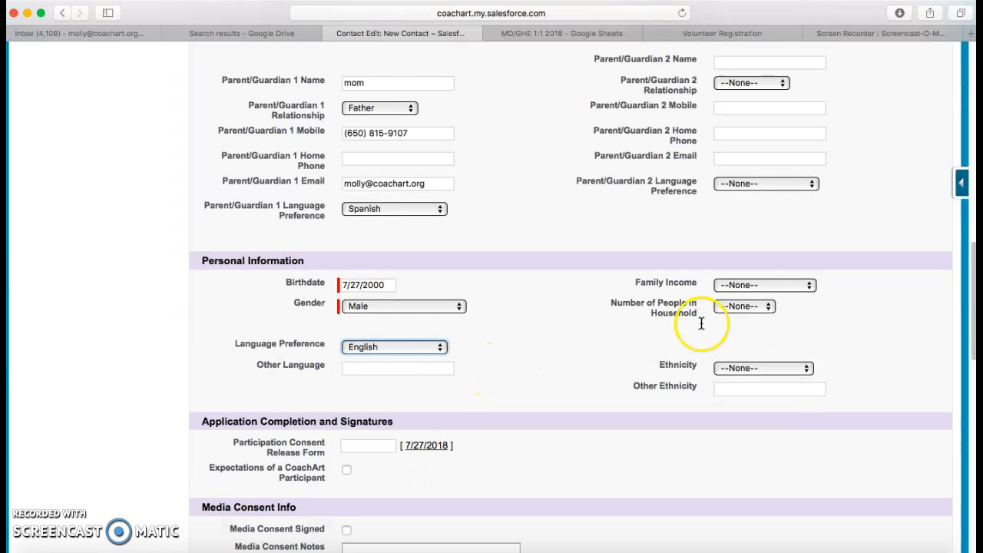
pyautogui.click(437, 367)
pyautogui.write('Span')
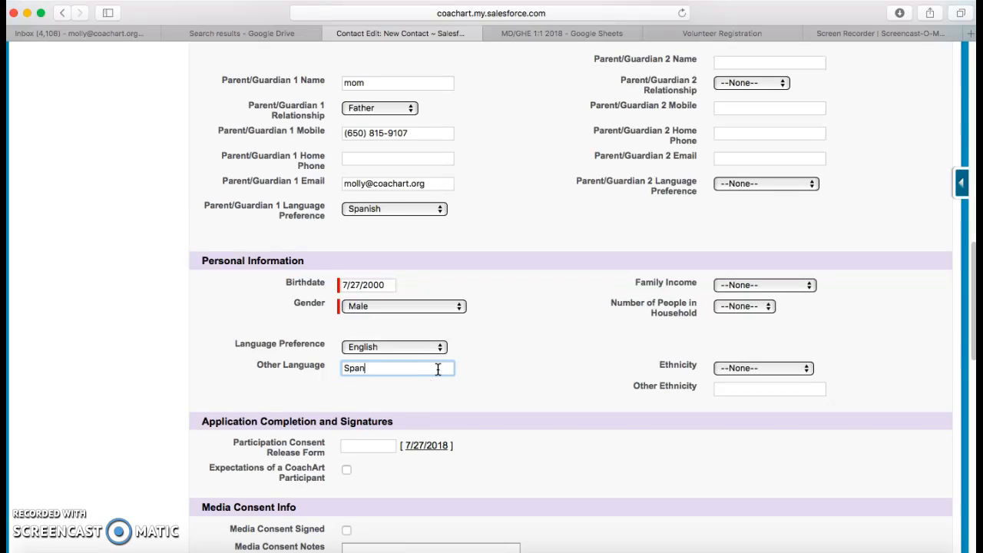
pyautogui.click(592, 347)
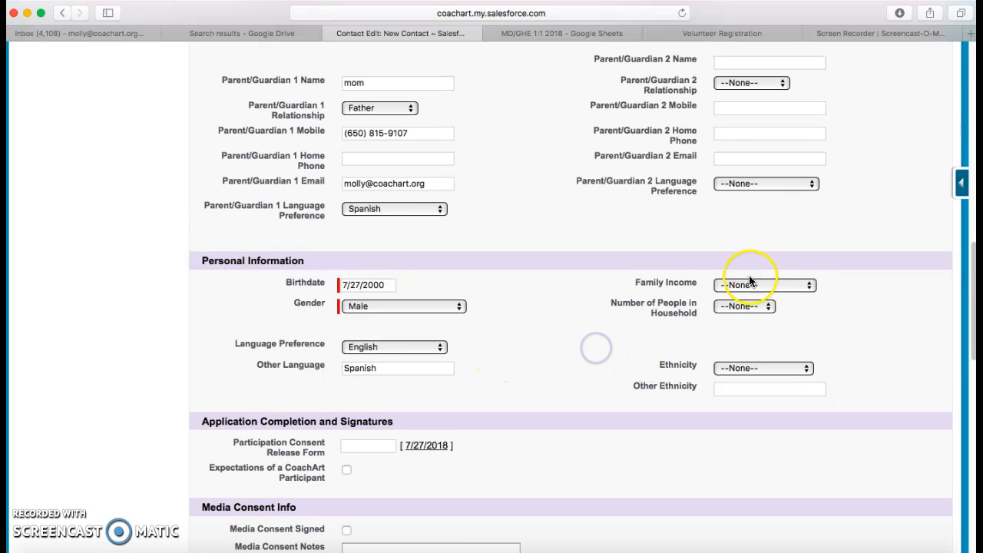
pyautogui.click(791, 286)
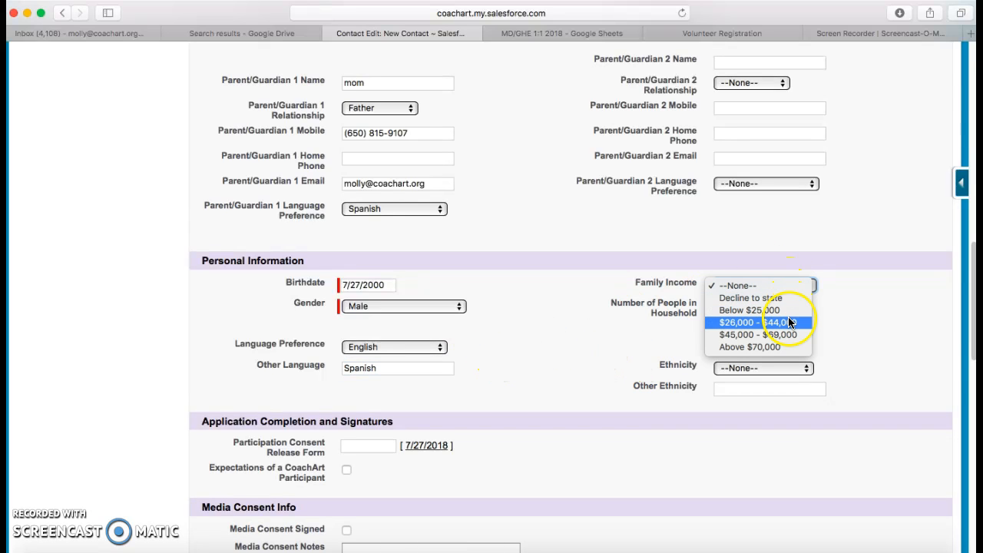
pyautogui.click(784, 321)
pyautogui.click(765, 306)
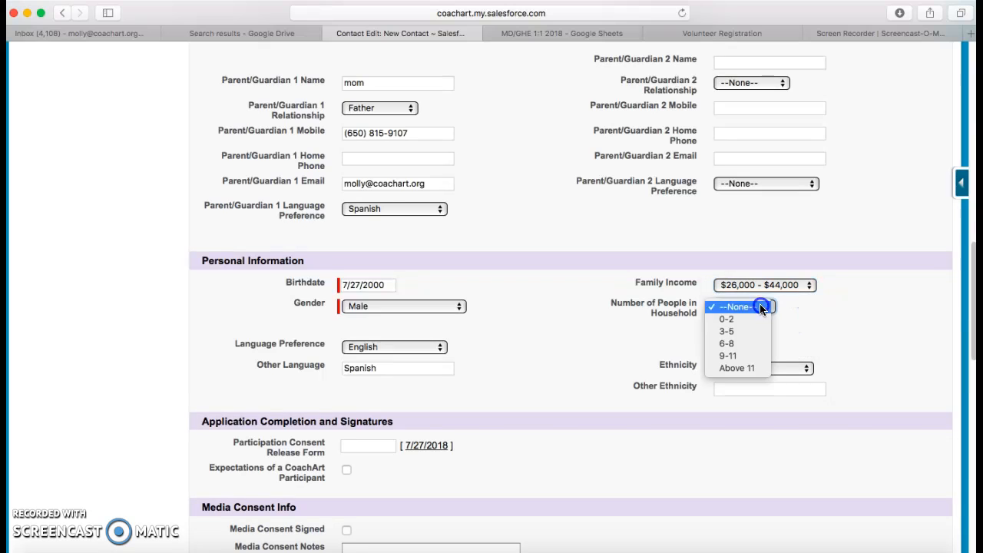
pyautogui.click(762, 344)
pyautogui.click(758, 372)
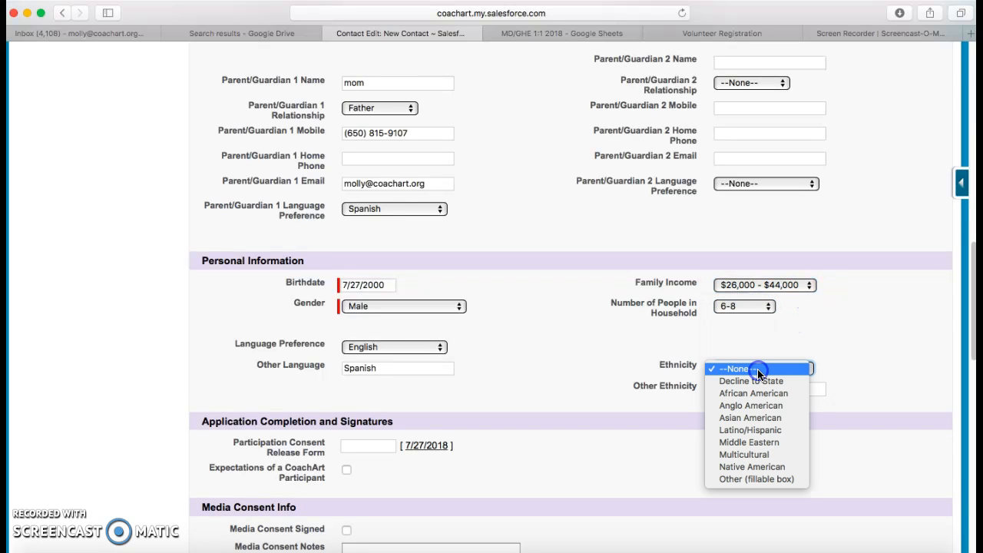
pyautogui.click(763, 411)
pyautogui.scroll(-2, 566, 375)
pyautogui.scroll(-3, 565, 375)
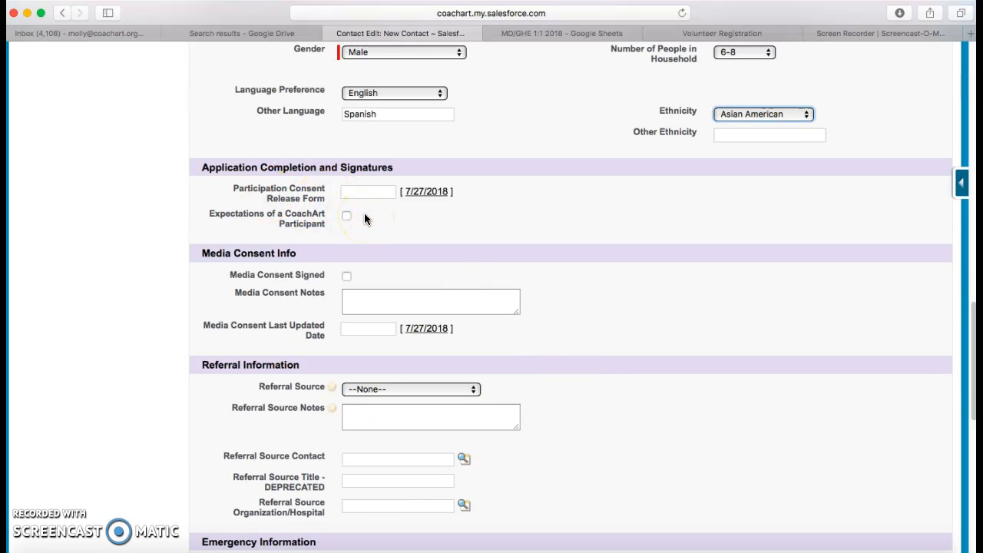
# - Date the Participation Consent Release Form 7/27/2018 and check Participant Expectations
pyautogui.click(419, 194)
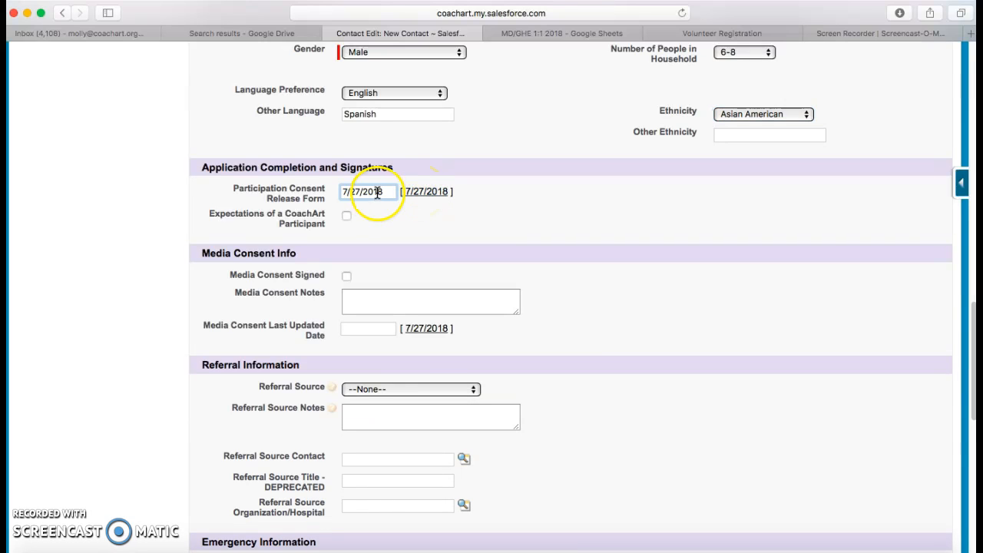
pyautogui.click(347, 216)
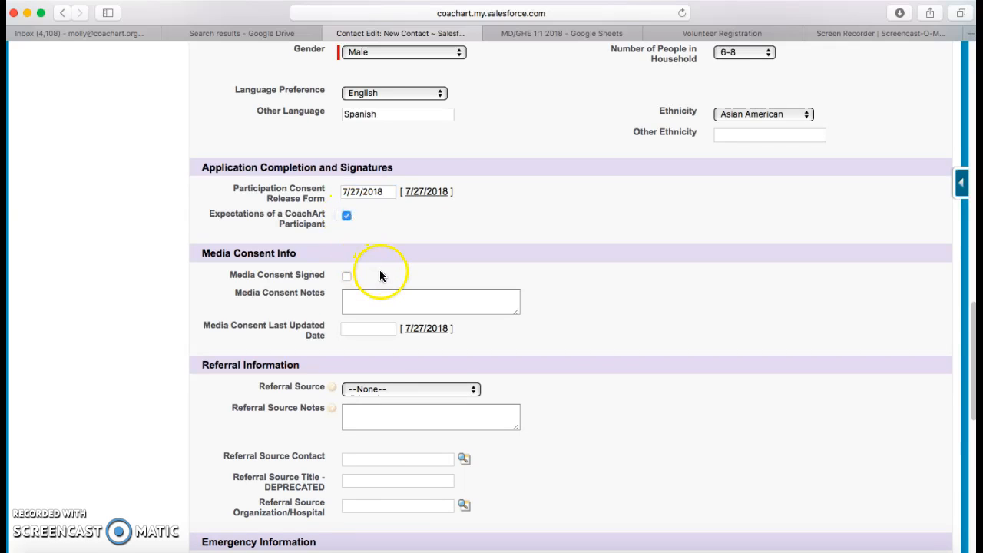
pyautogui.scroll(-3, 376, 254)
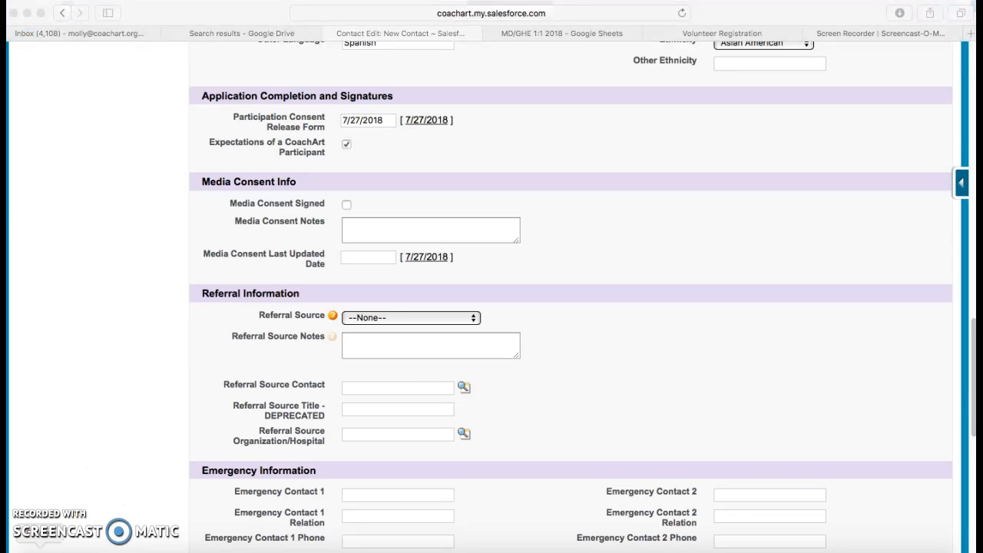
pyautogui.scroll(-1, 97, 508)
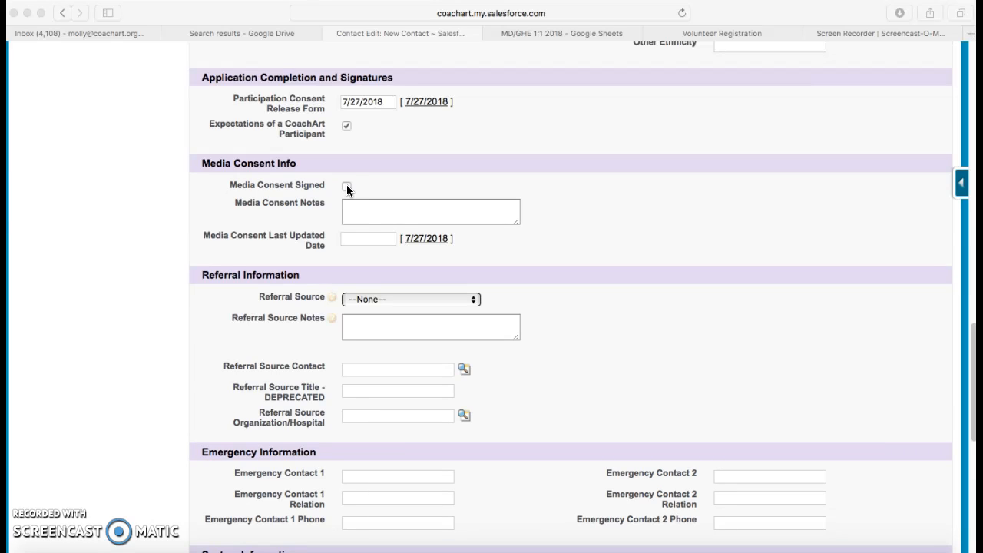
# - Check Media Consent Signed, clear the media consent notes, and date Last Updated 7/27/2018
pyautogui.click(346, 188)
pyautogui.click(346, 213)
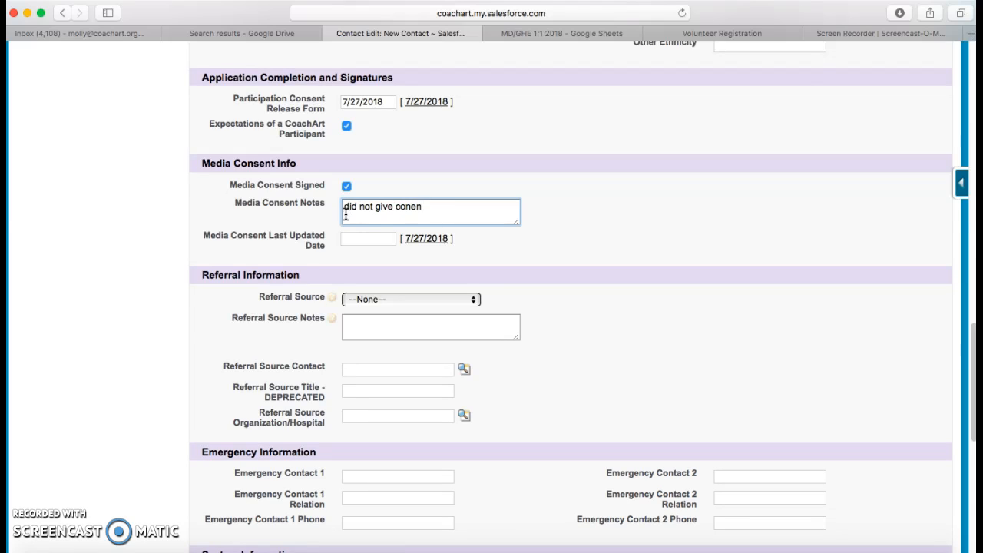
pyautogui.click(645, 218)
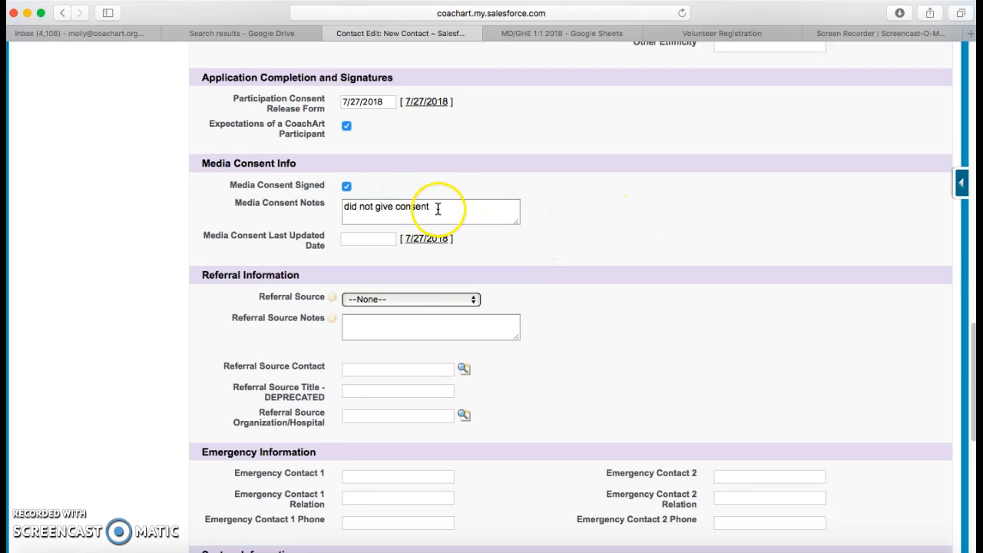
pyautogui.moveTo(434, 208); pyautogui.dragTo(345, 208)
pyautogui.press('BackSpace')
pyautogui.click(607, 216)
pyautogui.click(422, 238)
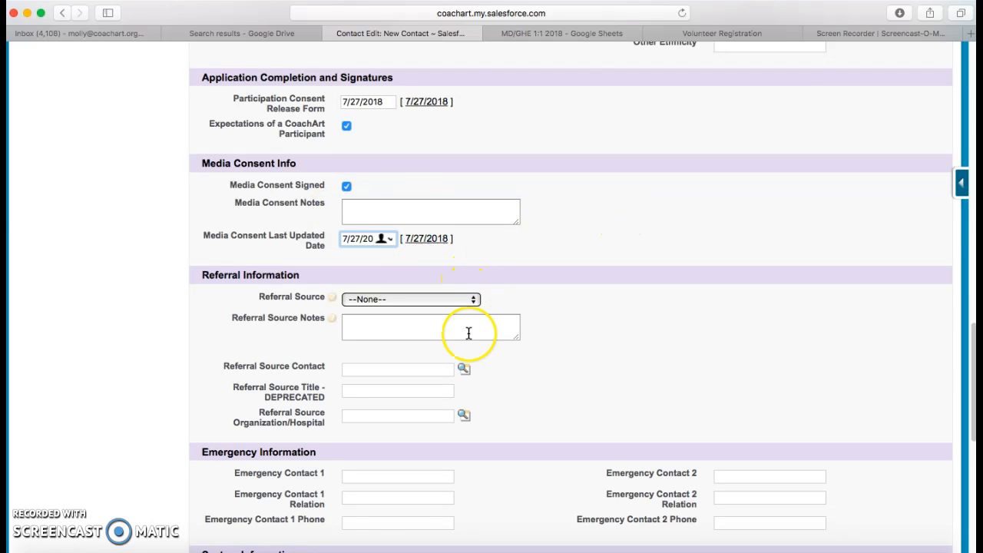
# - Set Referral Source to CoachArt Employee and link the referring staff contact
pyautogui.scroll(-2, 471, 340)
pyautogui.click(458, 222)
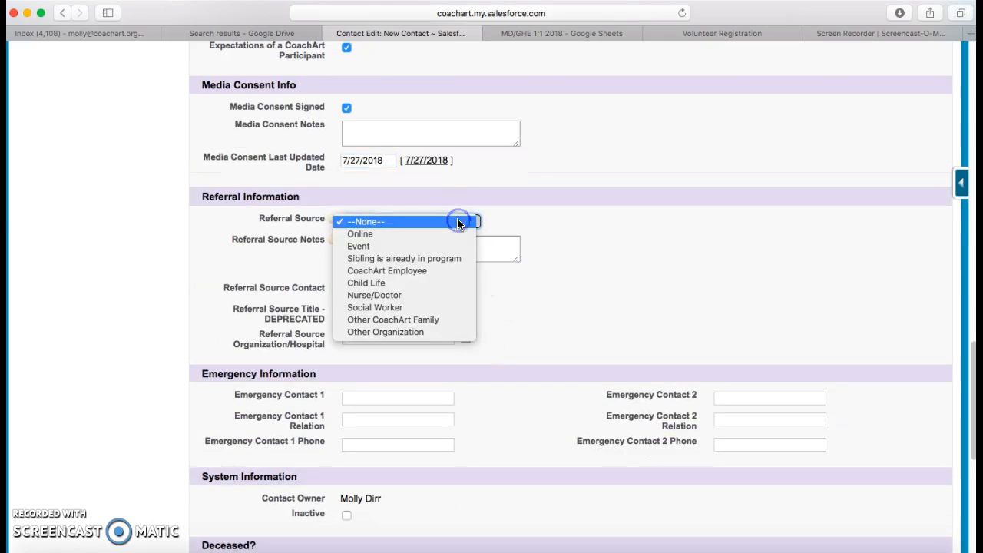
pyautogui.click(452, 271)
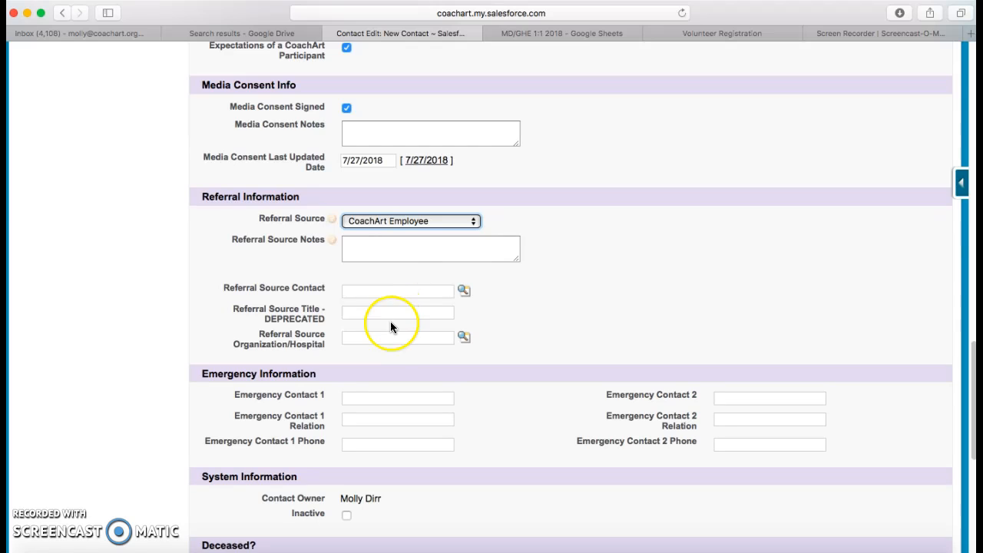
pyautogui.click(390, 289)
pyautogui.write('molly')
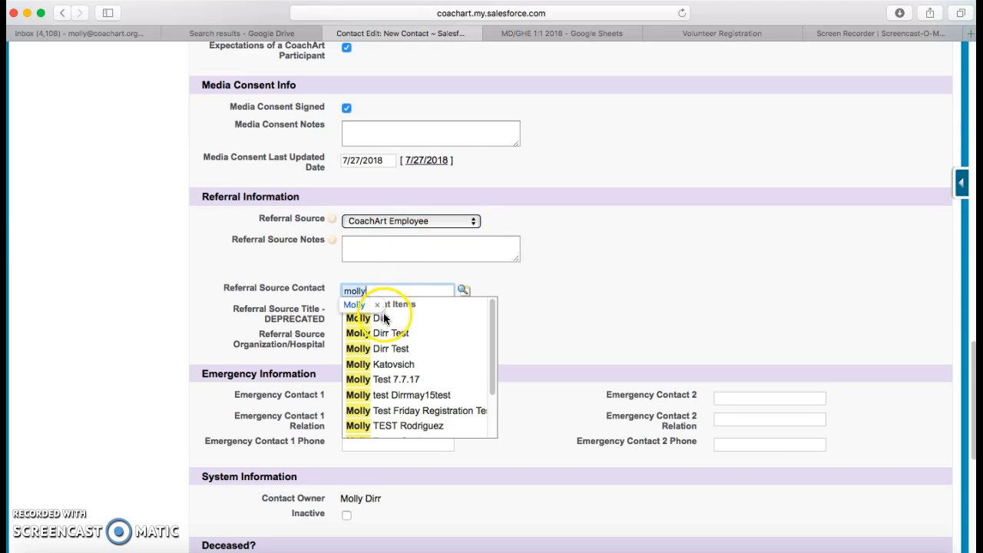
pyautogui.click(384, 317)
pyautogui.click(462, 297)
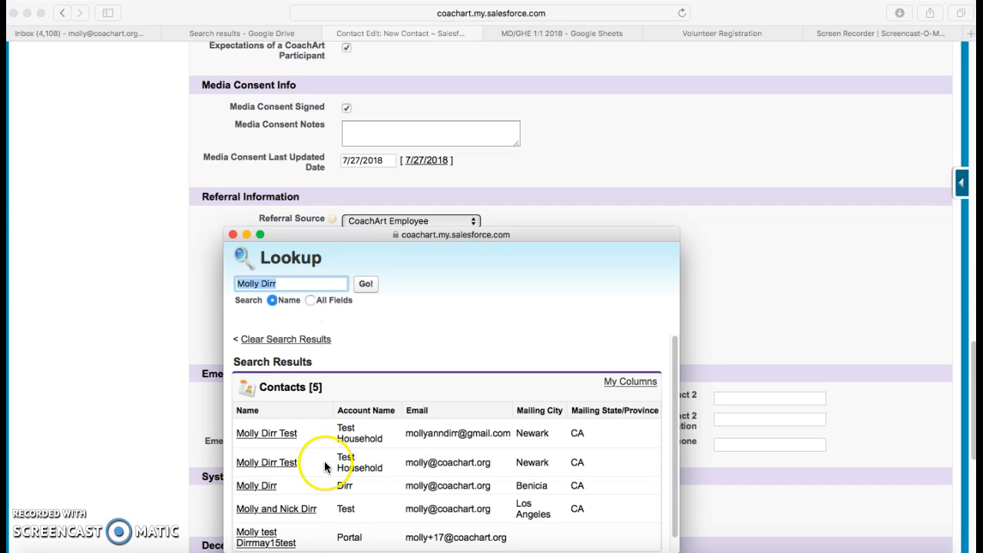
pyautogui.click(231, 235)
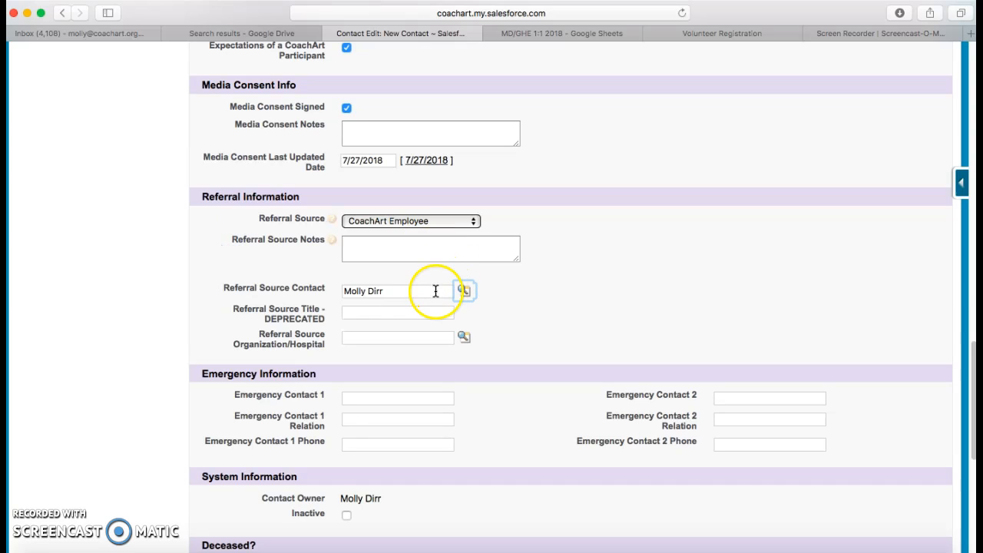
pyautogui.click(405, 249)
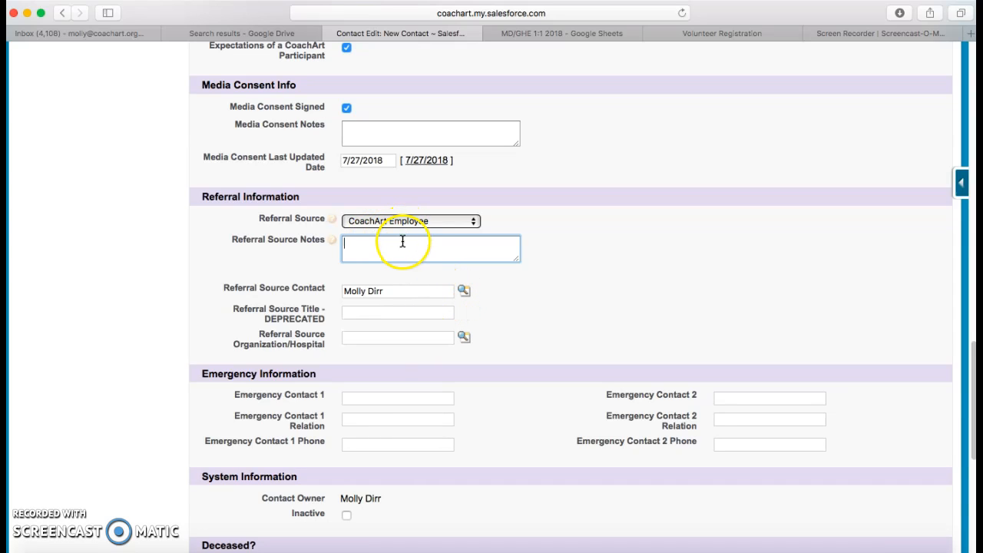
# - Set the referring Organization/Hospital to CHLA through the lookup
pyautogui.click(377, 333)
pyautogui.write('chla')
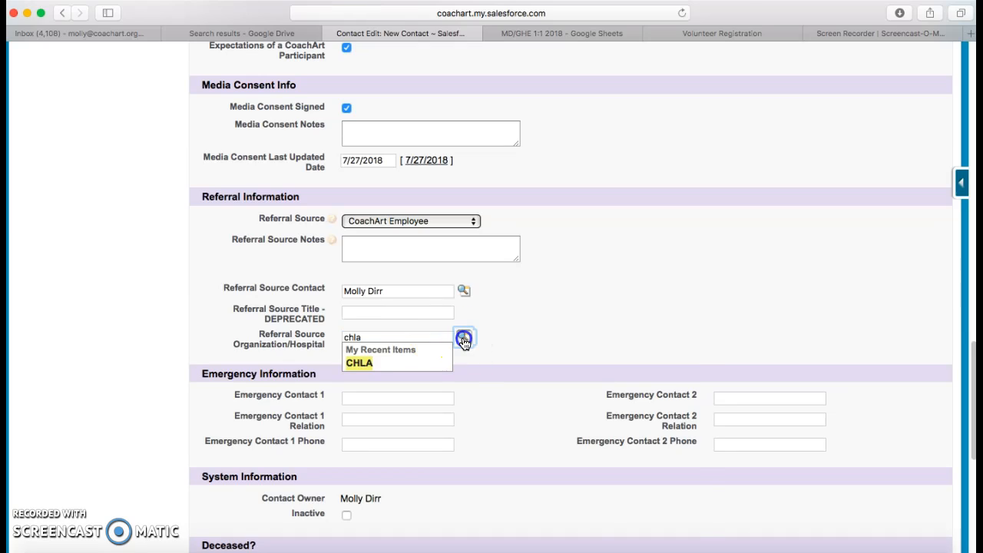
pyautogui.click(464, 337)
pyautogui.click(255, 396)
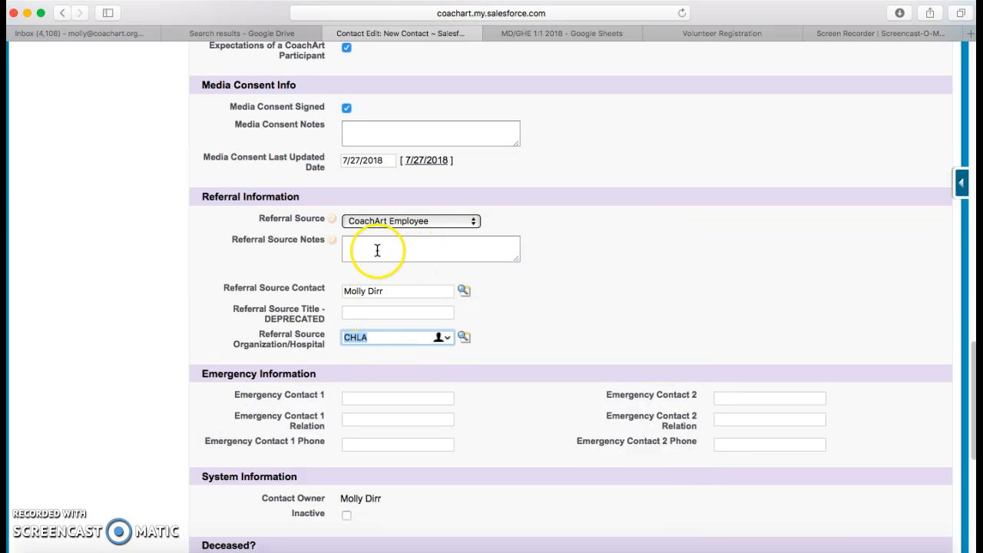
# - Enter Emergency Contact 1 with name 'test', relation 'test' and a phone number
pyautogui.scroll(-3, 542, 335)
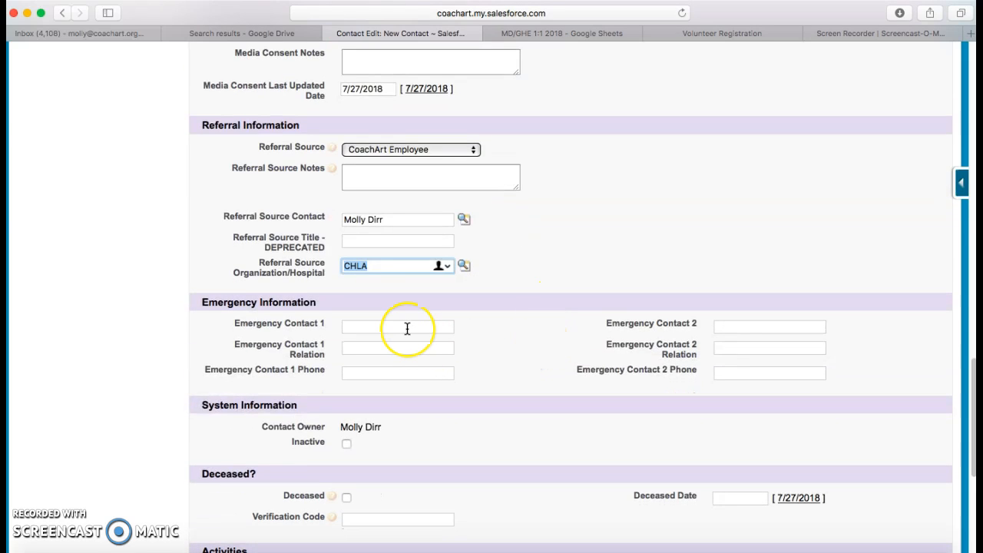
pyautogui.click(407, 328)
pyautogui.write('test')
pyautogui.click(446, 333)
pyautogui.click(421, 347)
pyautogui.write('test')
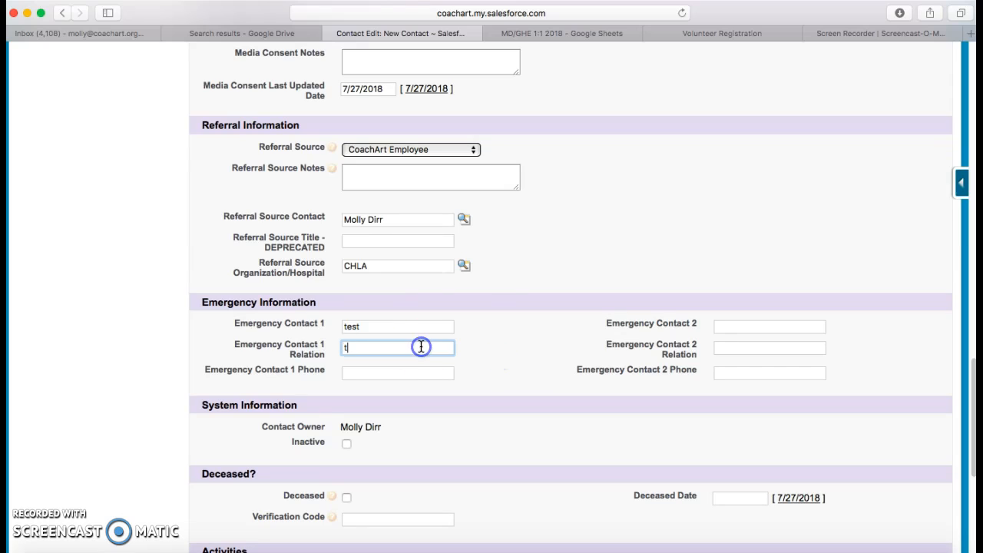
pyautogui.click(480, 361)
pyautogui.click(435, 374)
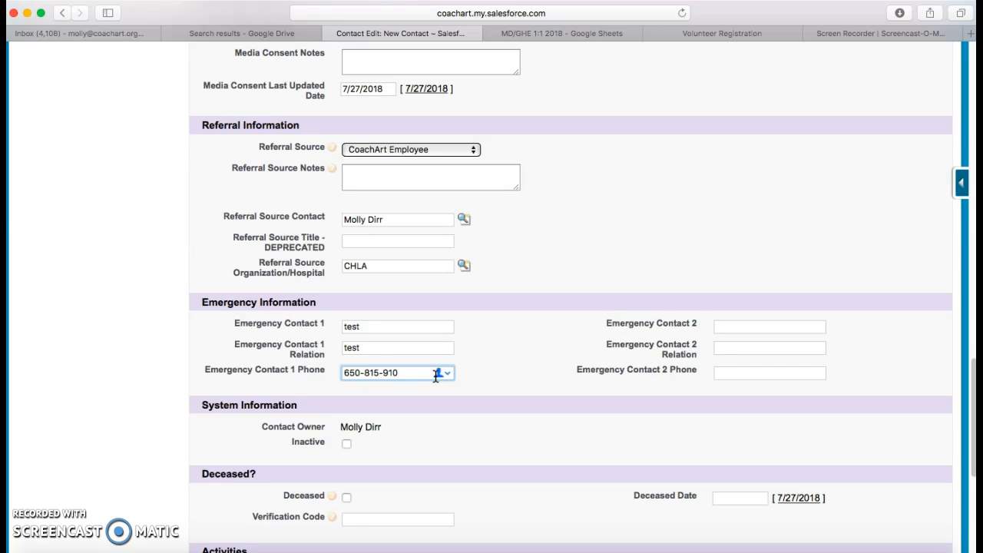
# - Add Guitar, Acting/Theater, Painting/Drawing, Creative Writing and Baseball/Softball to the chosen activities
pyautogui.scroll(-6, 456, 415)
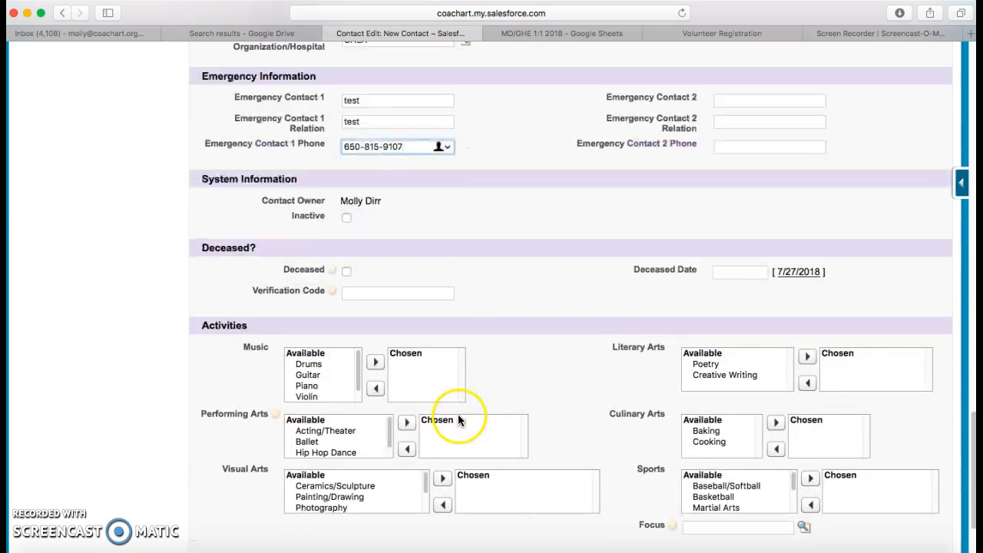
pyautogui.doubleClick(308, 375)
pyautogui.doubleClick(321, 431)
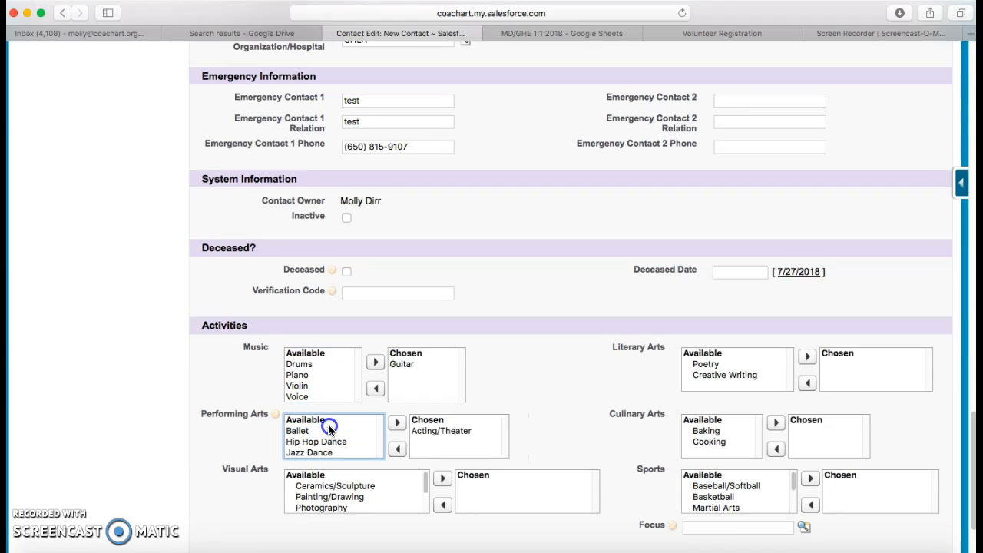
pyautogui.doubleClick(339, 495)
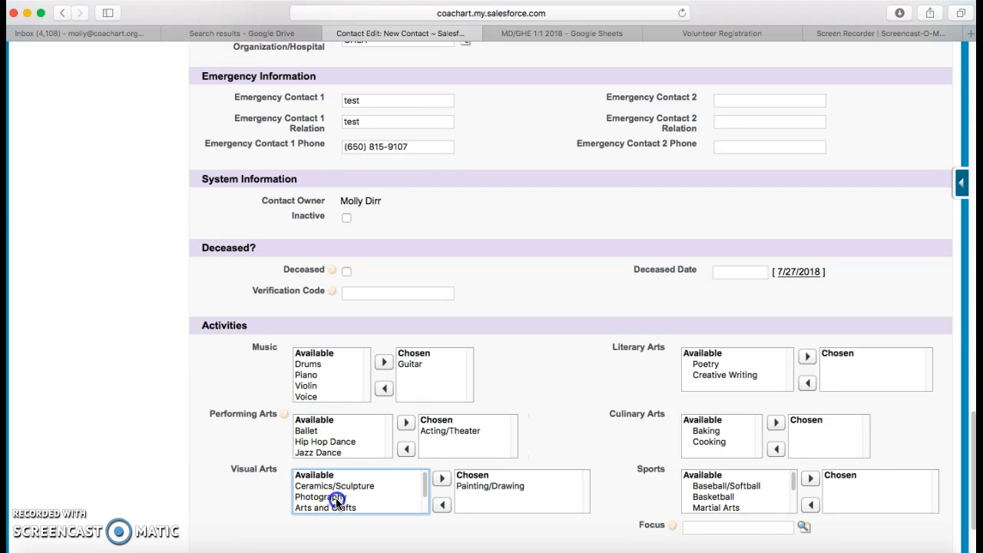
pyautogui.doubleClick(737, 375)
pyautogui.doubleClick(726, 485)
pyautogui.scroll(-3, 548, 460)
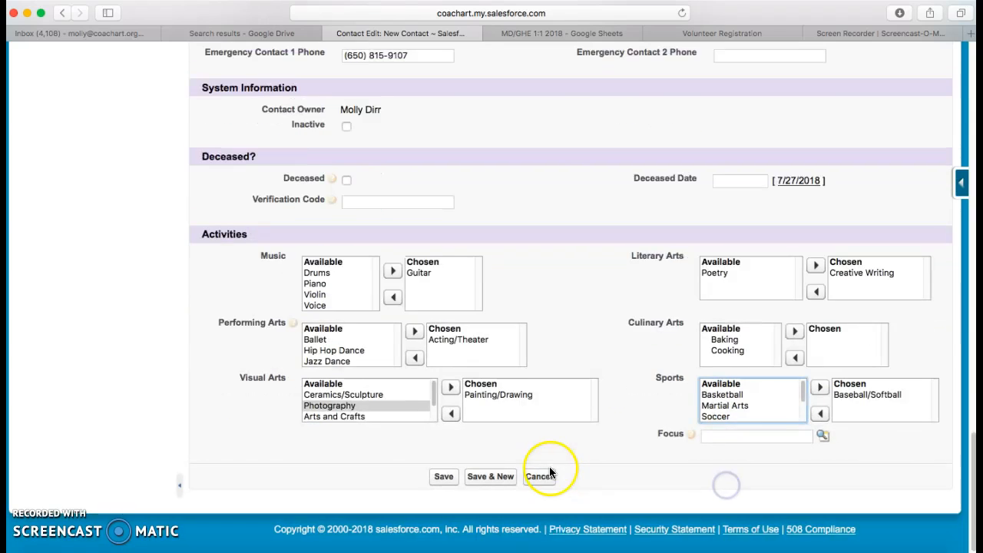
pyautogui.scroll(15, 574, 293)
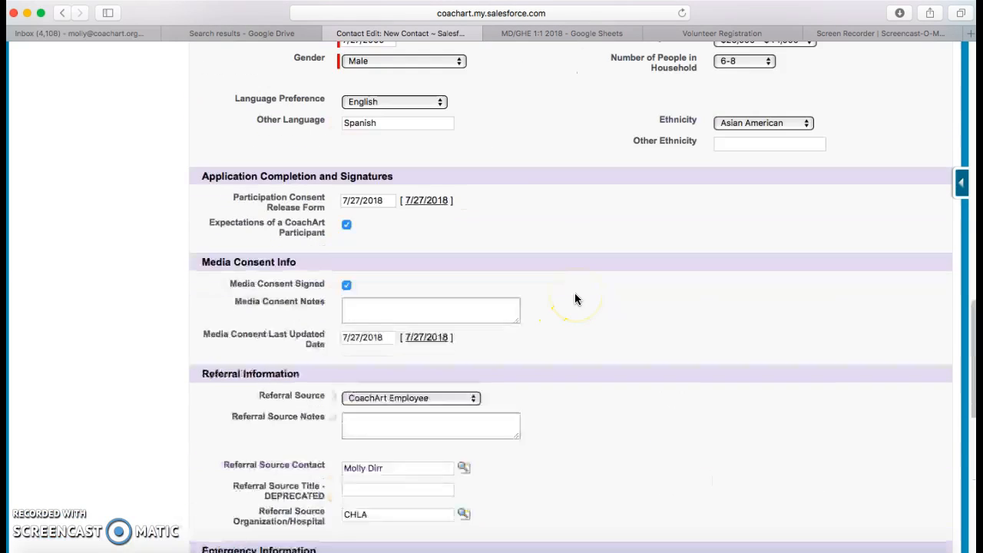
pyautogui.scroll(10, 574, 296)
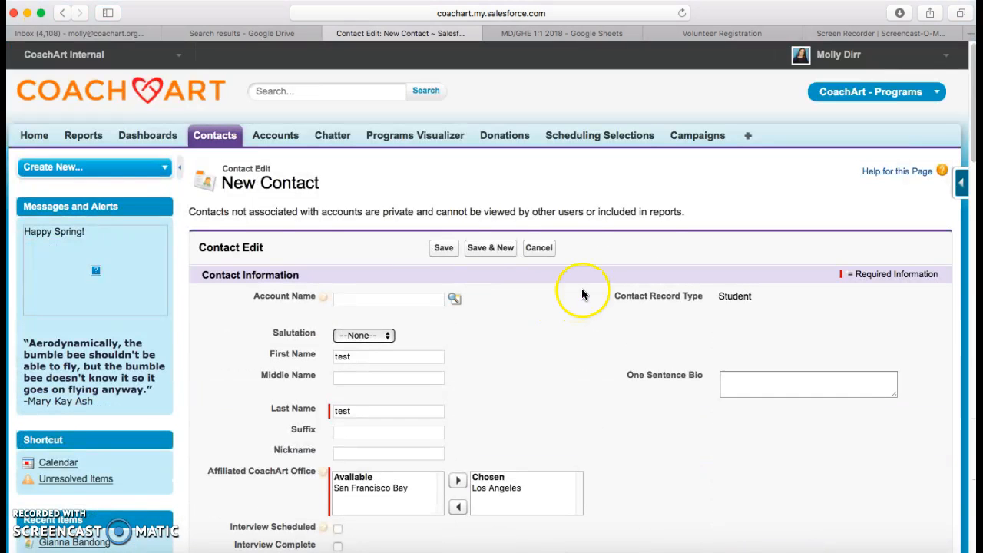
pyautogui.scroll(-20, 461, 345)
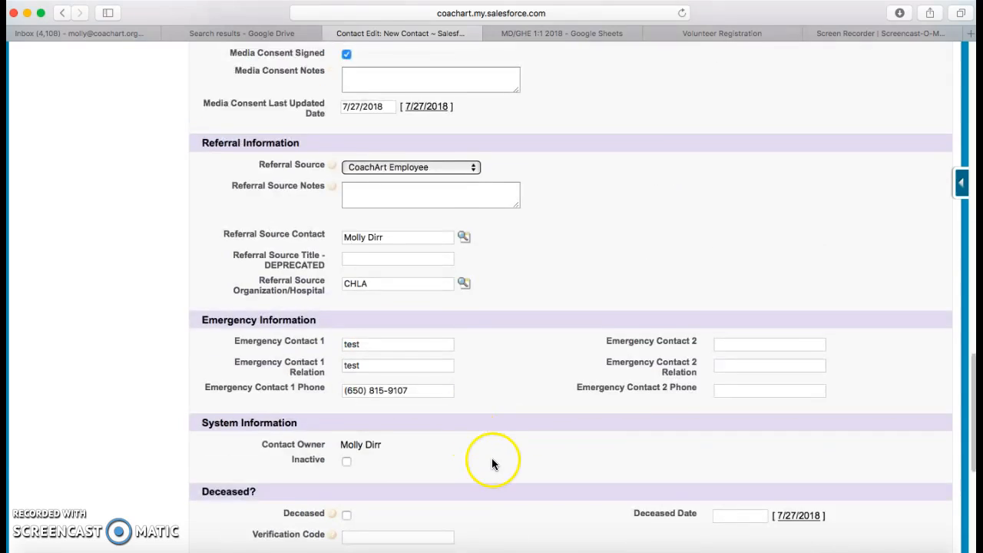
# - Save the 'test test' student contact and start a New Medical Information Sheet for it
pyautogui.click(438, 478)
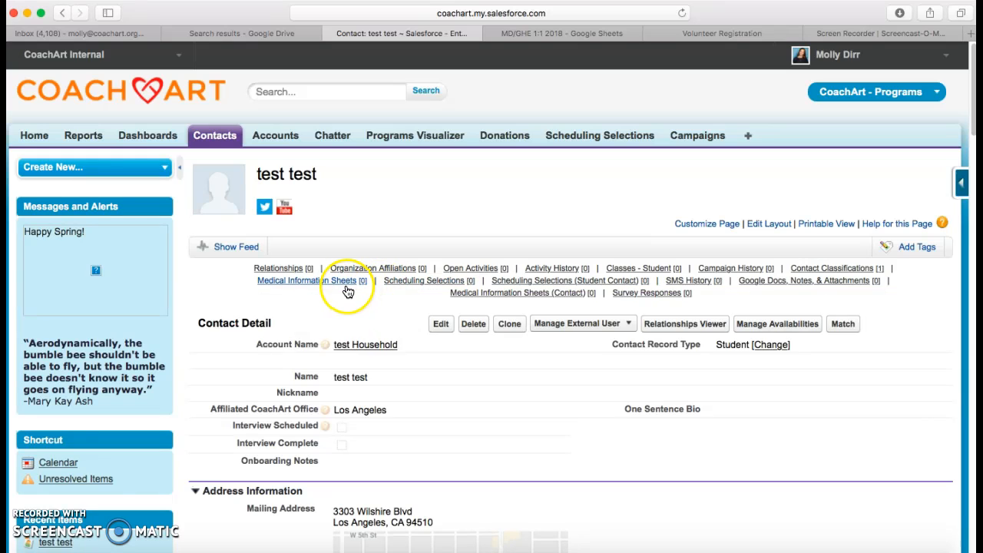
pyautogui.moveTo(347, 288)
pyautogui.click(466, 313)
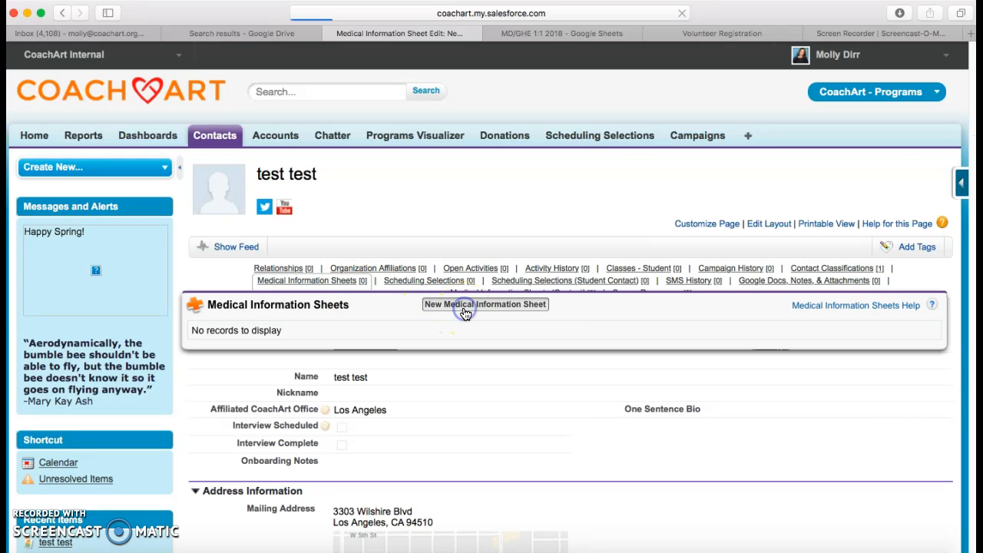
pyautogui.click(488, 381)
pyautogui.scroll(-3, 489, 380)
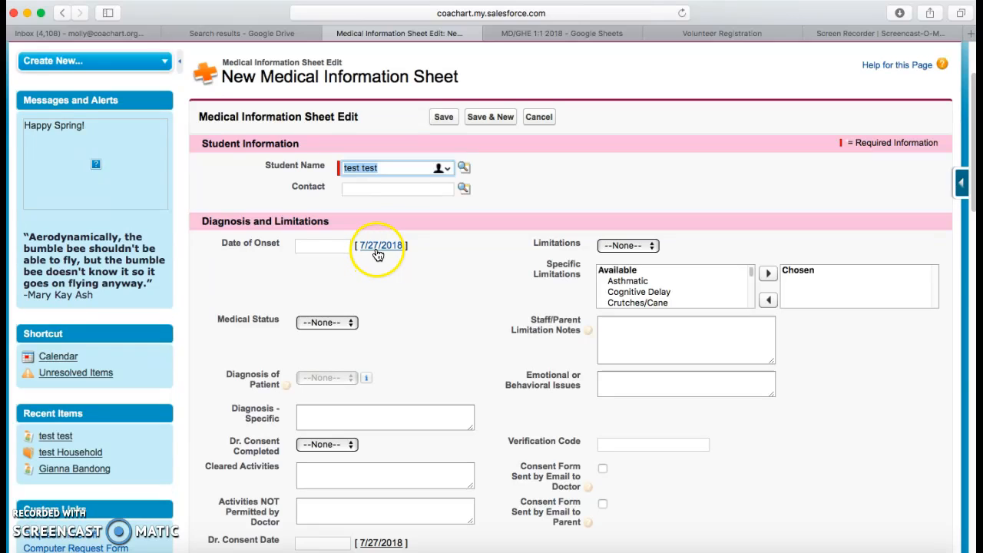
# - Set Date of Onset to 7/27/2018, status Patient, and diagnosis Cancer with Lymphoma specified
pyautogui.click(375, 247)
pyautogui.click(345, 321)
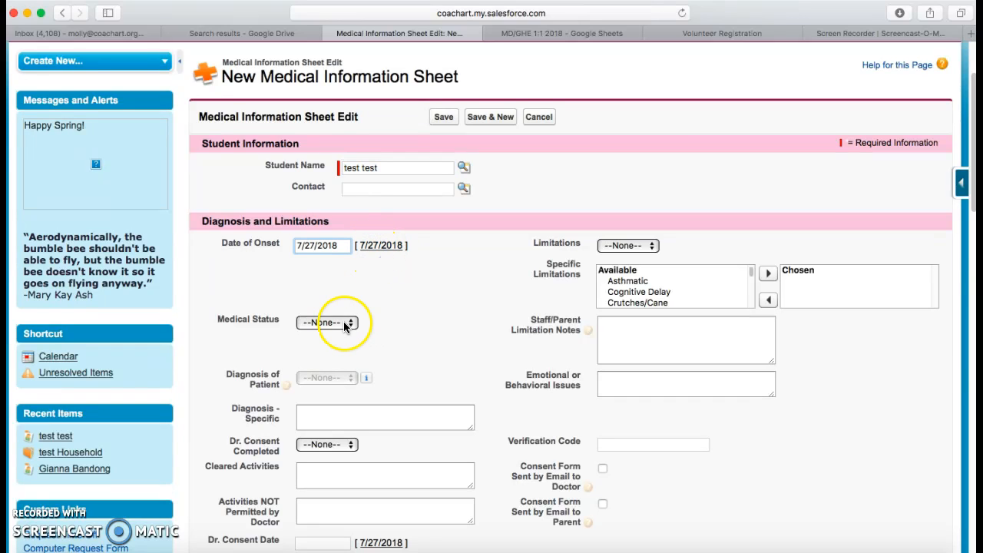
pyautogui.click(345, 336)
pyautogui.scroll(-1, 373, 340)
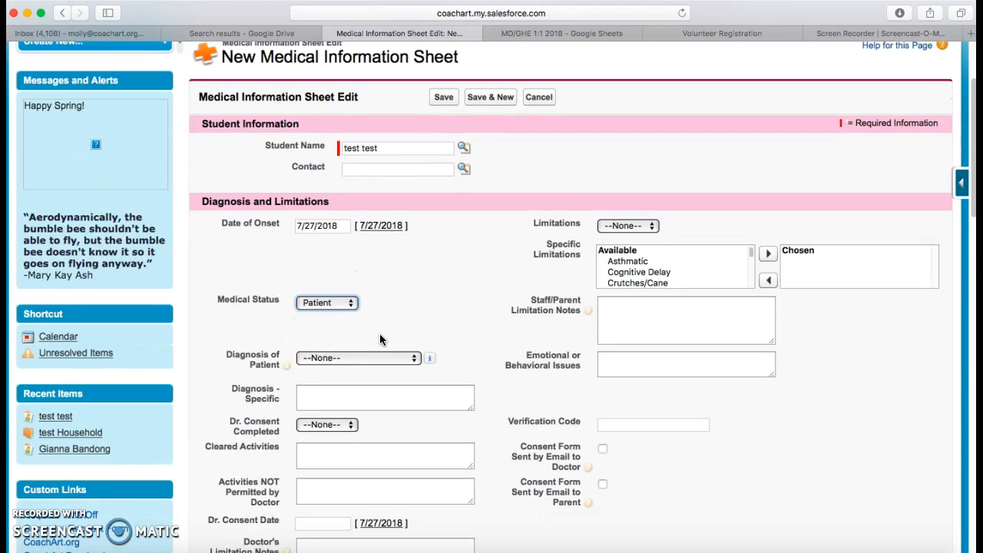
pyautogui.click(370, 379)
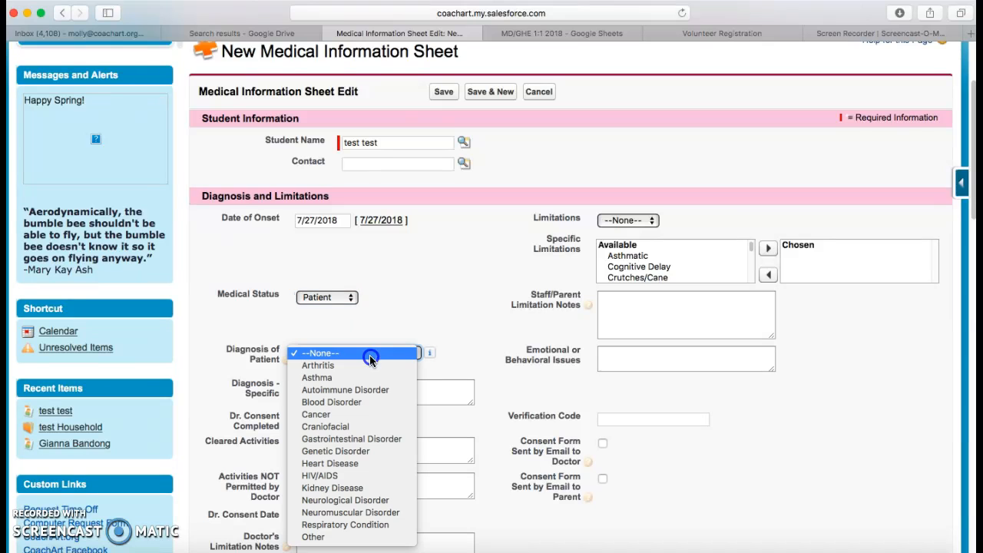
pyautogui.click(363, 427)
pyautogui.scroll(-2, 384, 427)
pyautogui.scroll(-2, 356, 355)
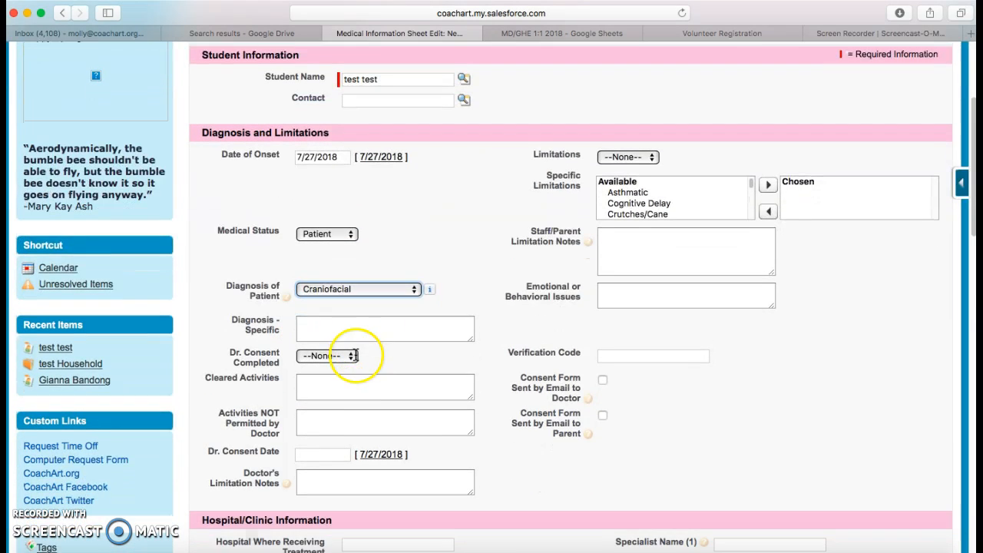
pyautogui.click(341, 305)
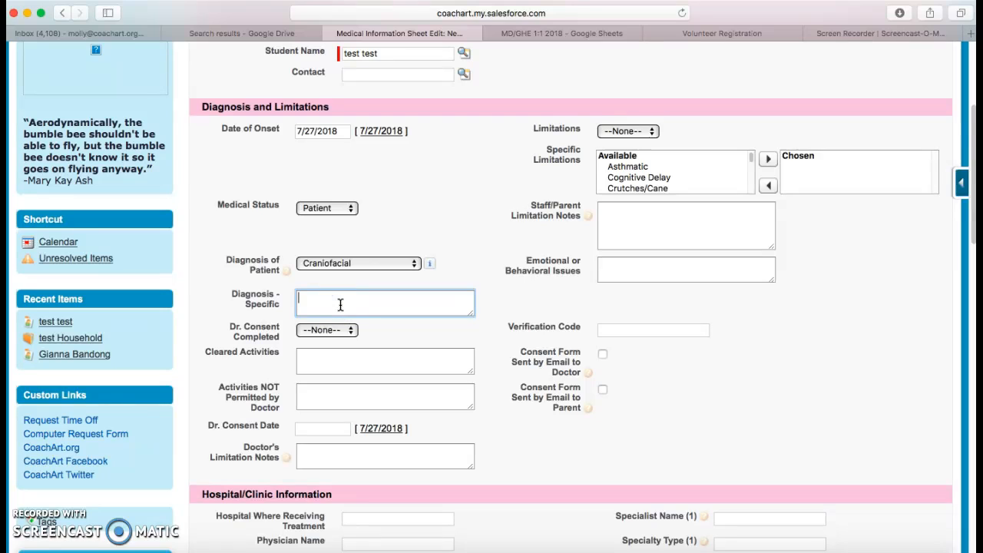
pyautogui.click(353, 263)
pyautogui.click(355, 252)
pyautogui.click(336, 295)
pyautogui.write('Lymphoma')
# - Set Doctor Consent Completed to Yes
pyautogui.click(617, 227)
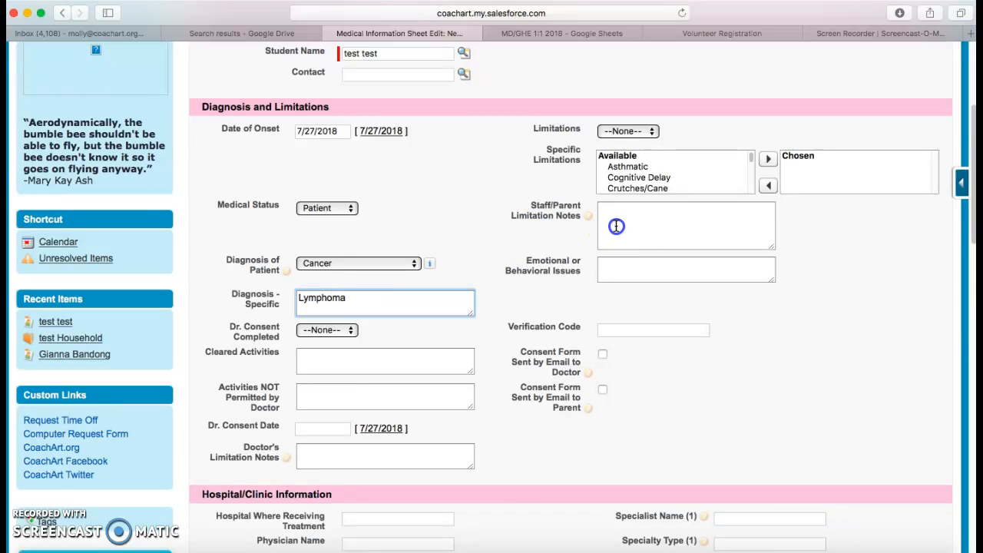
pyautogui.scroll(-3, 492, 331)
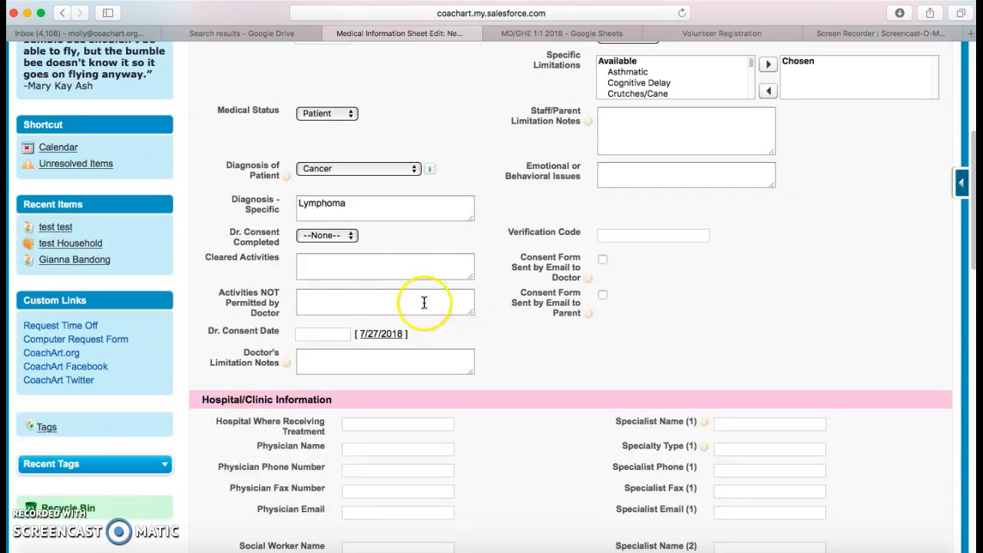
pyautogui.click(351, 238)
pyautogui.click(346, 248)
pyautogui.click(351, 235)
pyautogui.click(349, 247)
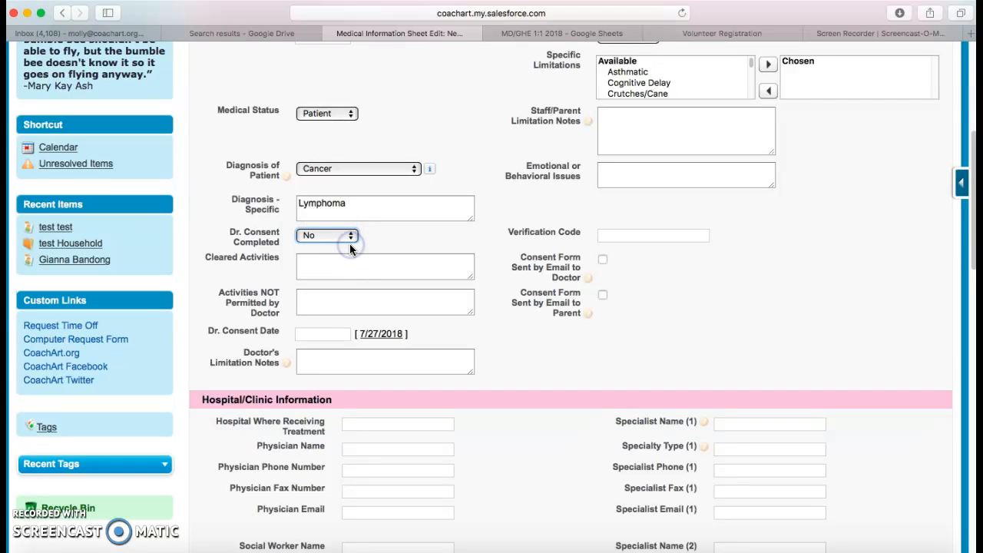
pyautogui.click(351, 239)
pyautogui.scroll(3, 356, 250)
pyautogui.scroll(-2, 356, 250)
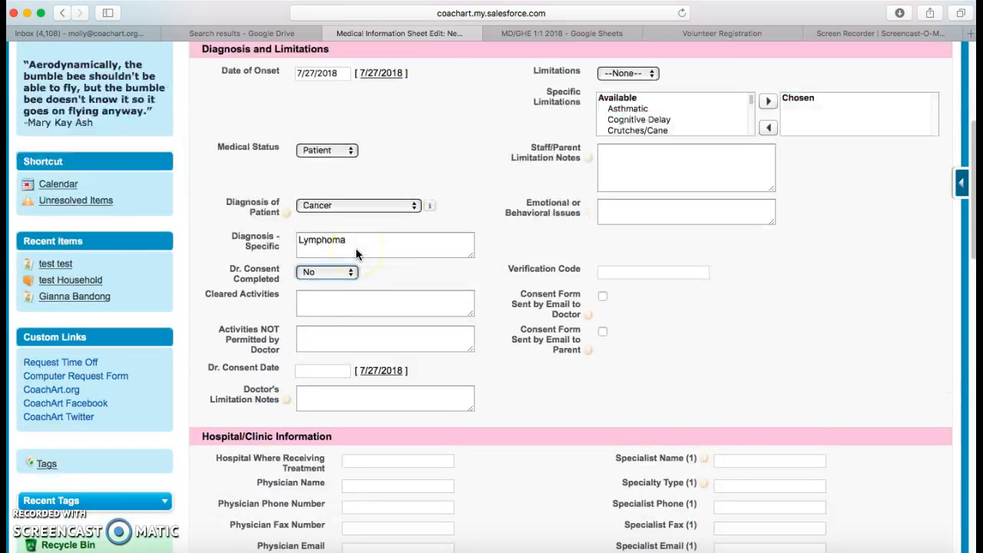
pyautogui.click(336, 272)
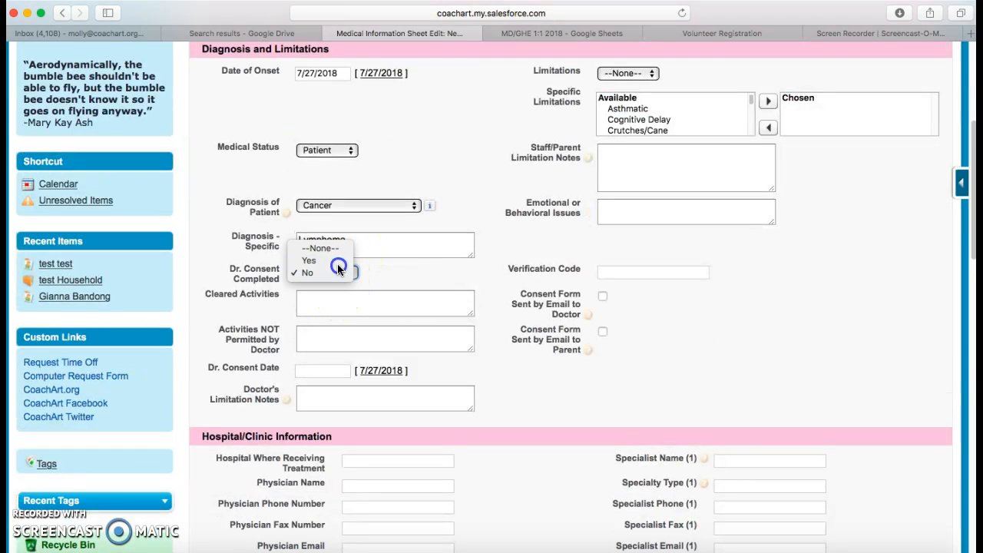
pyautogui.click(338, 260)
# - Record soccer as cleared, baseball as not permitted, and Dr. Consent Date 7/27/2018
pyautogui.click(331, 298)
pyautogui.write('a')
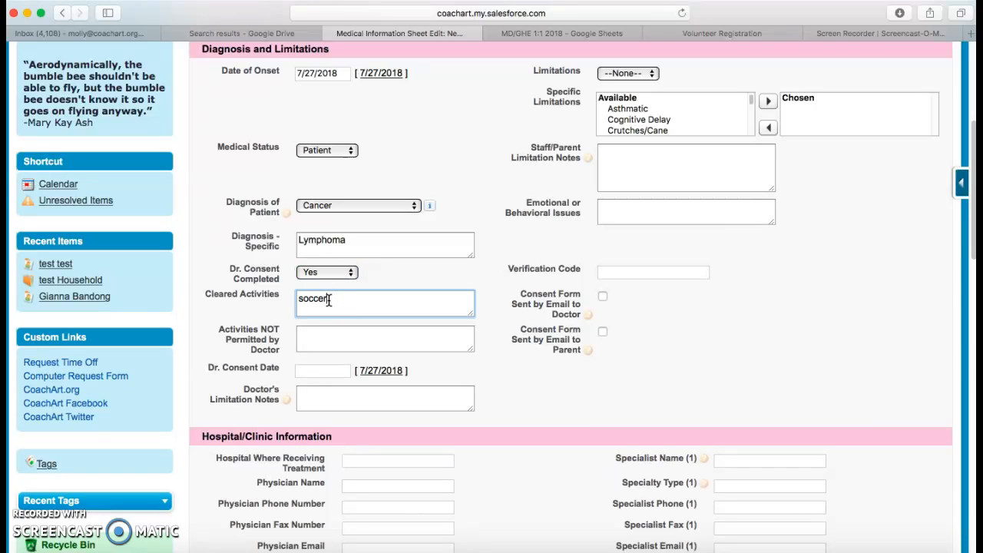
pyautogui.click(347, 338)
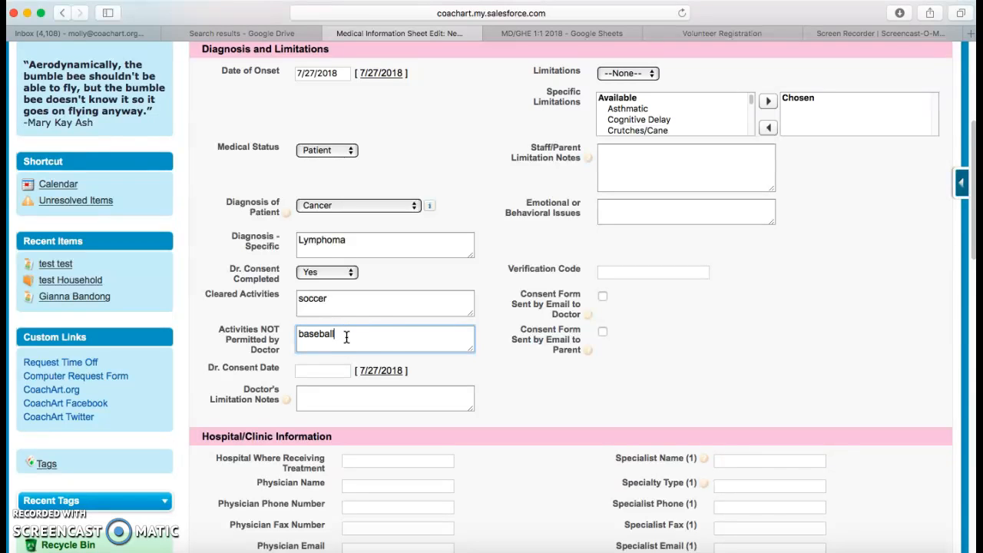
pyautogui.click(380, 370)
pyautogui.scroll(-2, 436, 373)
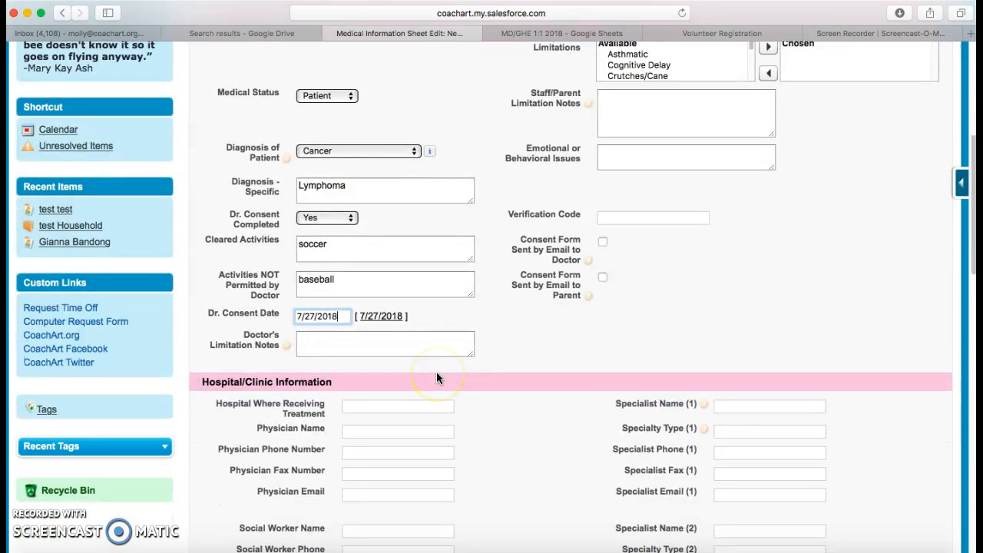
# - Enter 'stay hydrated' as the doctor's limitation note and set Limitations to Yes
pyautogui.scroll(1, 437, 372)
pyautogui.click(365, 339)
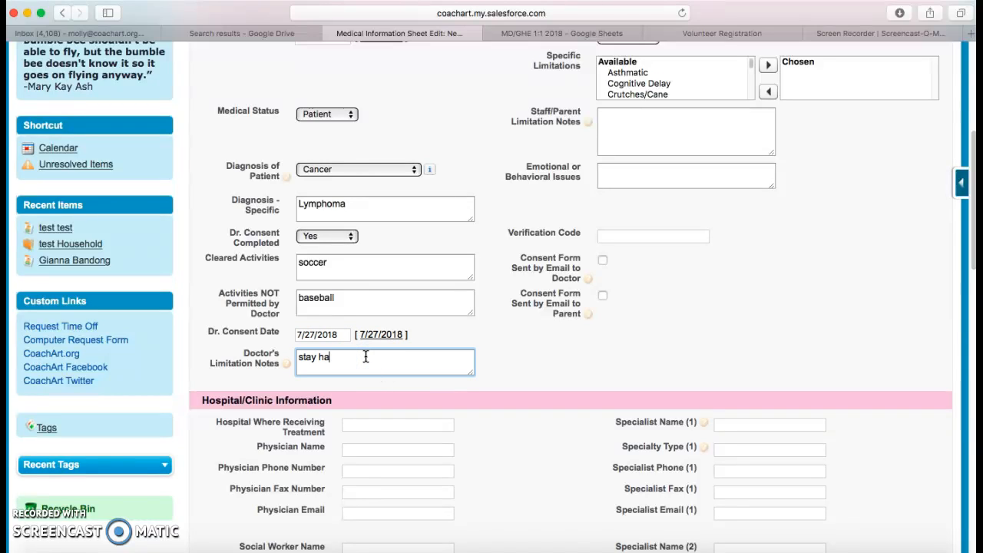
pyautogui.write('stay hydrated')
pyautogui.scroll(3, 724, 175)
pyautogui.click(653, 142)
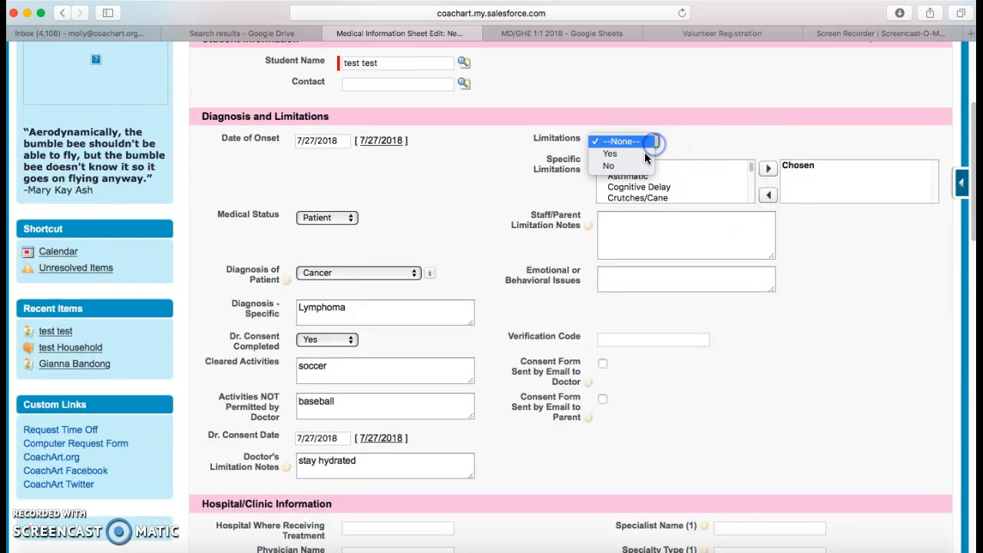
pyautogui.click(642, 155)
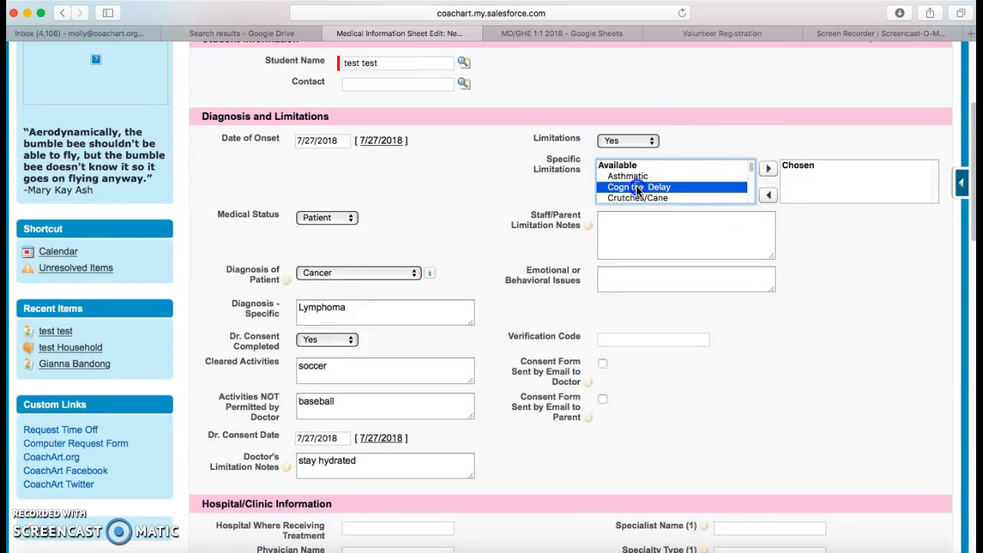
# - Choose Cognitive Delay, Difficulty with use of hands and Limit Sun Exposure as limitations
pyautogui.doubleClick(646, 187)
pyautogui.click(665, 198)
pyautogui.click(665, 198)
pyautogui.scroll(-3, 663, 193)
pyautogui.click(662, 197)
pyautogui.click(777, 169)
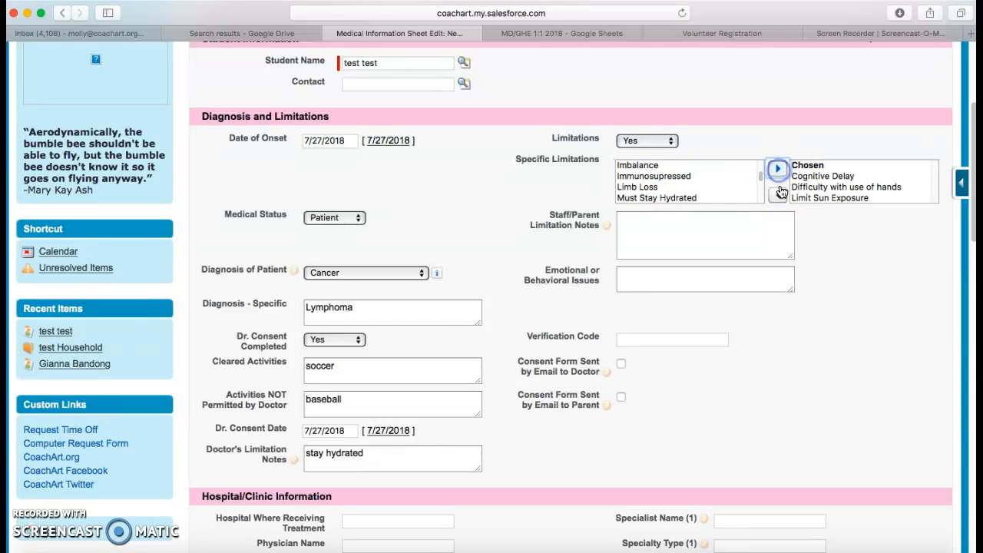
# - Enter 'ADD gets nervous' as the emotional or behavioral issue
pyautogui.scroll(-2, 755, 248)
pyautogui.click(678, 216)
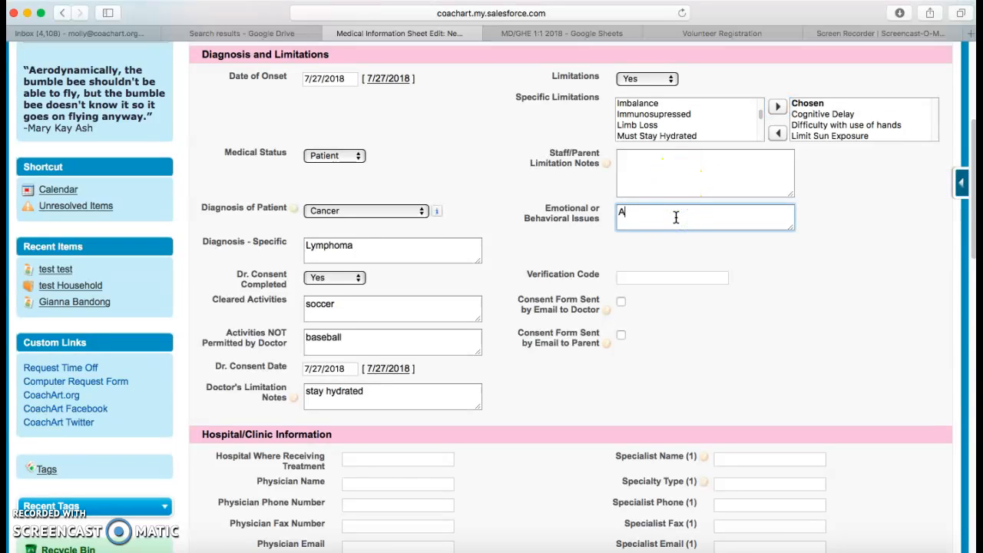
pyautogui.write('ADD gets nervous')
pyautogui.click(701, 169)
pyautogui.click(701, 169)
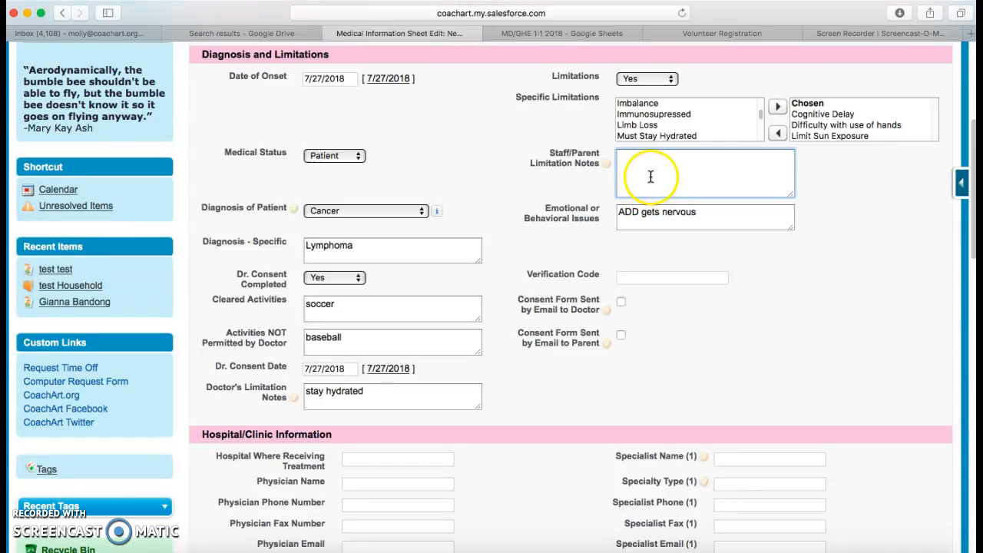
pyautogui.scroll(-5, 625, 259)
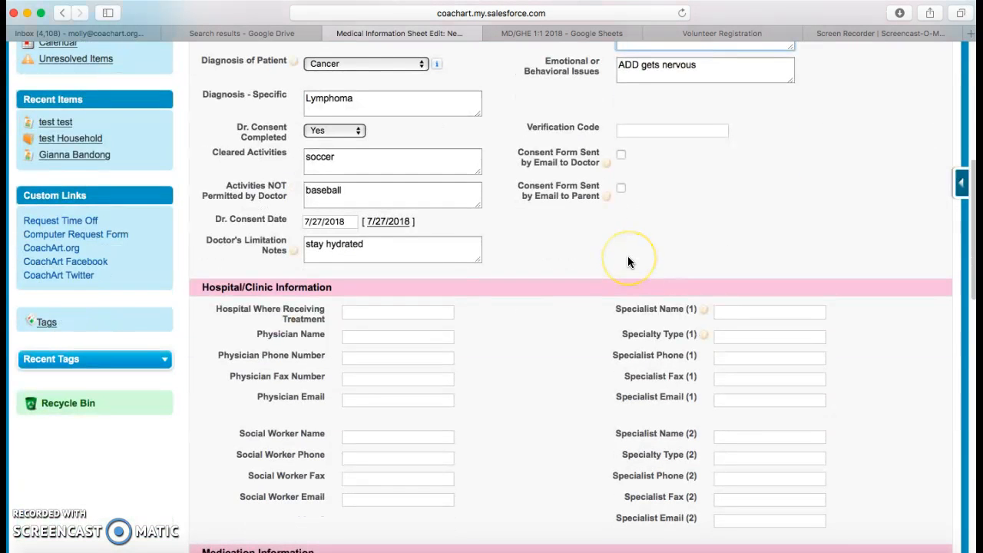
pyautogui.scroll(-2, 464, 327)
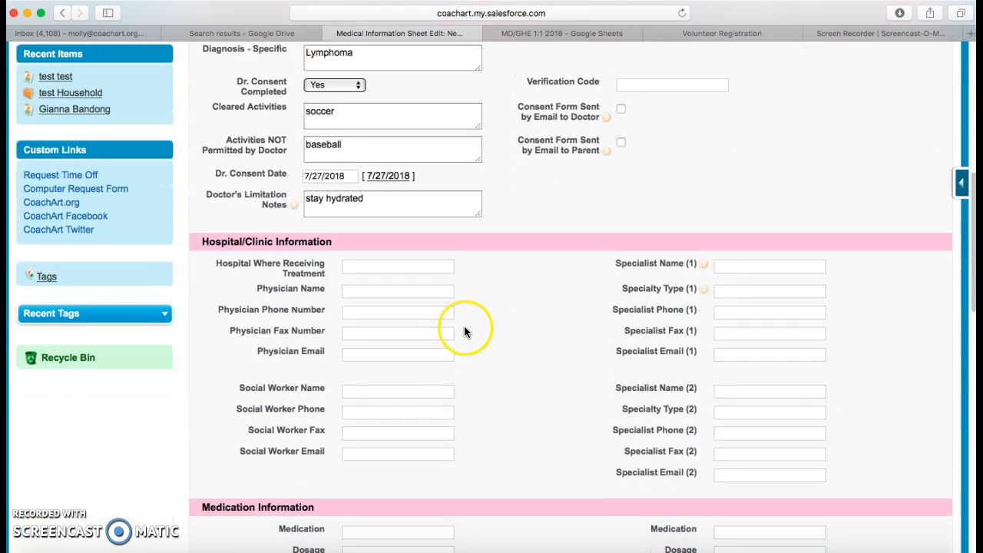
pyautogui.click(393, 260)
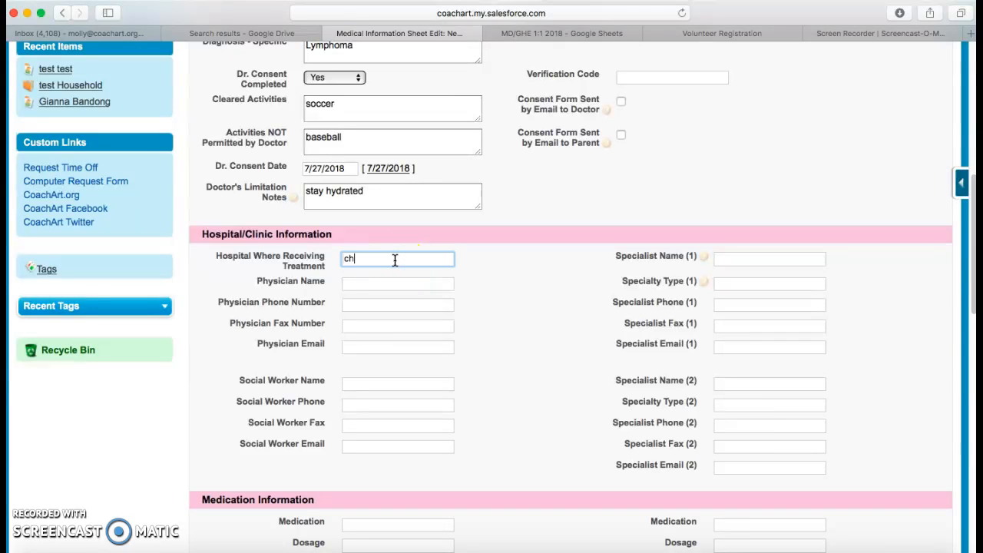
pyautogui.click(406, 285)
pyautogui.click(389, 304)
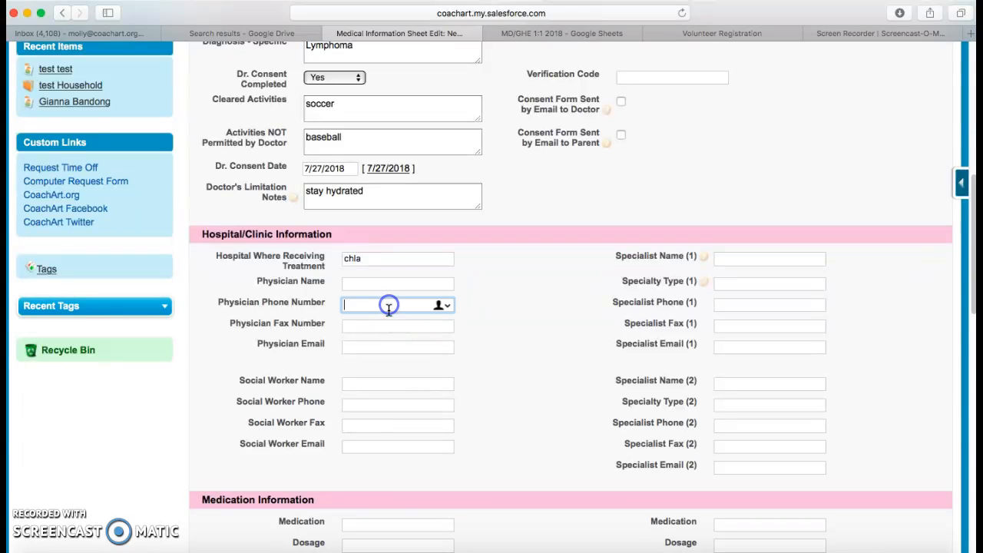
pyautogui.click(382, 326)
pyautogui.click(374, 347)
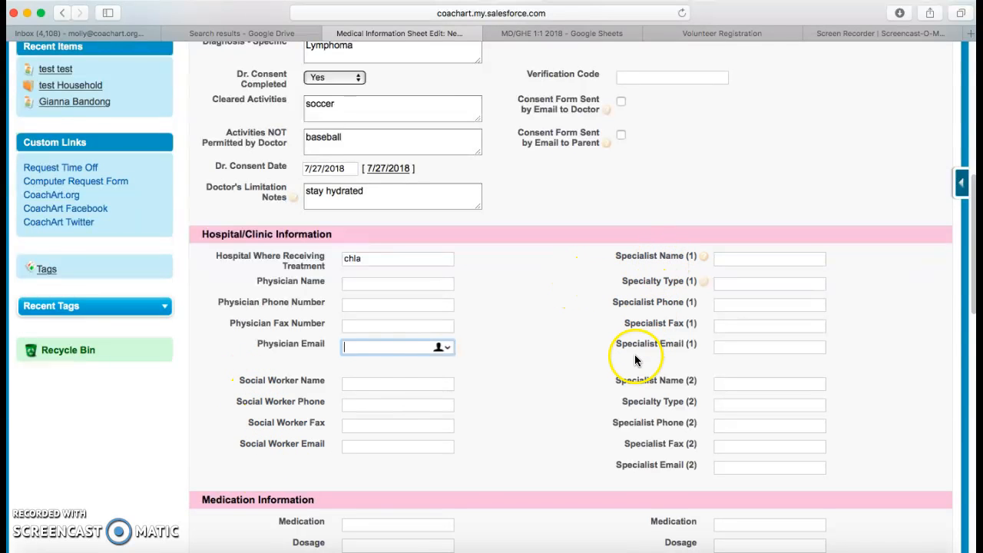
pyautogui.scroll(-4, 584, 368)
pyautogui.scroll(-3, 557, 375)
pyautogui.click(379, 305)
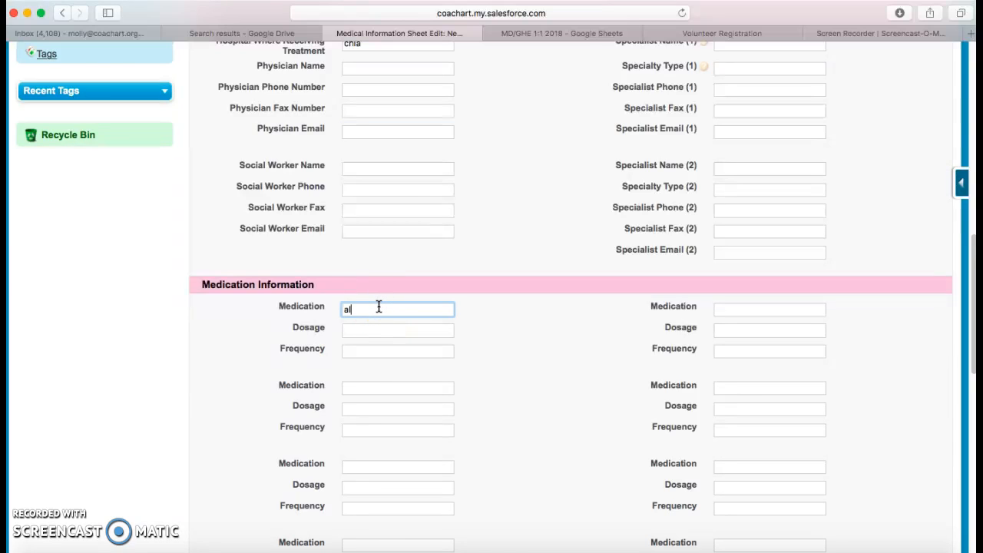
# - Enter medication albuterol, dosage 2 puffs, frequency as needed
pyautogui.write('albuterol')
pyautogui.click(368, 327)
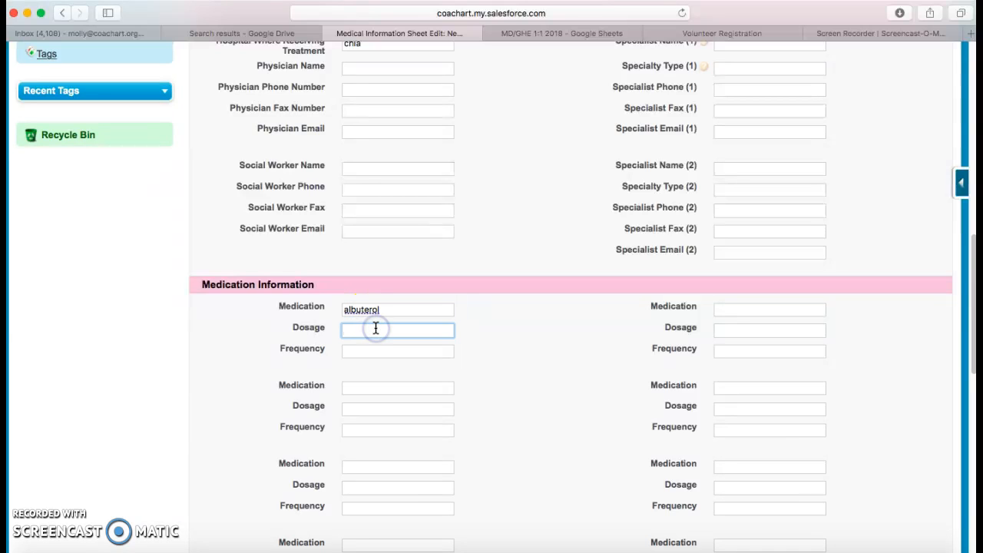
pyautogui.write('2 puffs')
pyautogui.click(373, 349)
pyautogui.write('as ne')
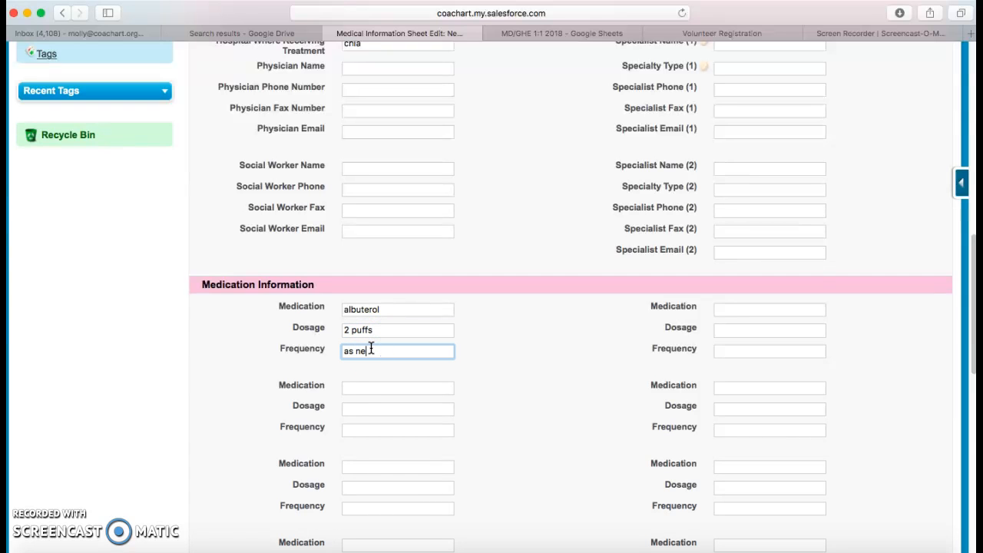
pyautogui.click(512, 356)
pyautogui.scroll(-10, 515, 353)
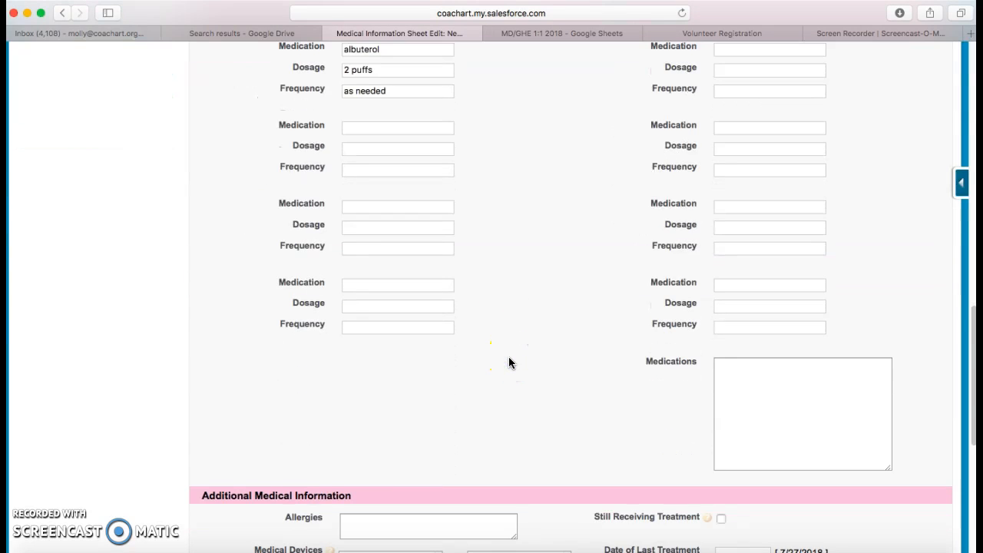
pyautogui.click(497, 363)
# - Record an allergy to eggs and add Feeding Tube as a medical device
pyautogui.click(397, 284)
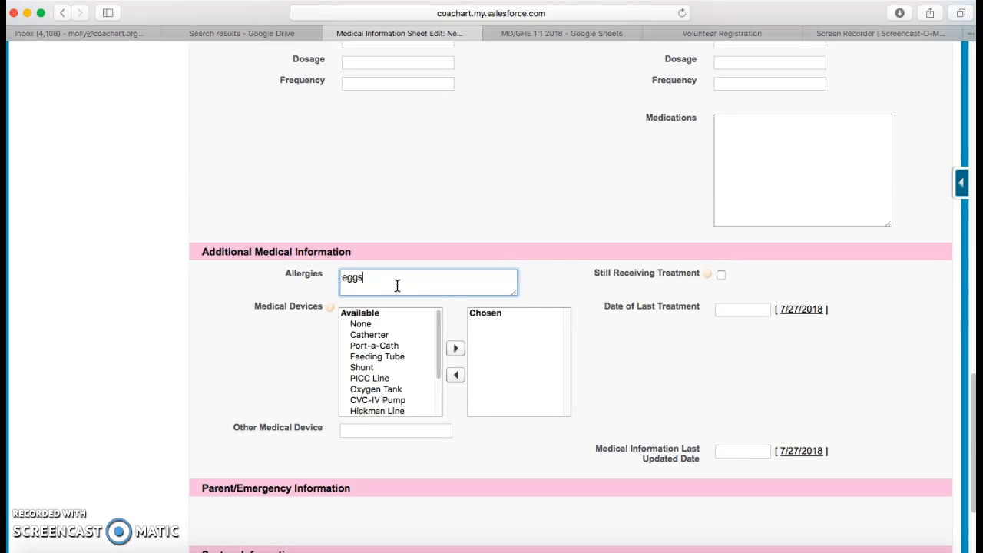
pyautogui.doubleClick(370, 357)
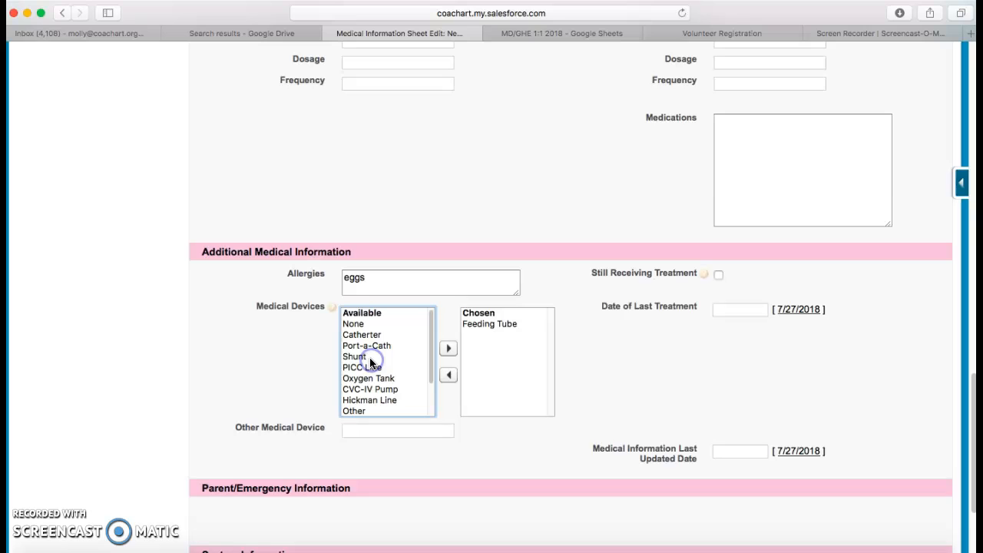
pyautogui.click(718, 276)
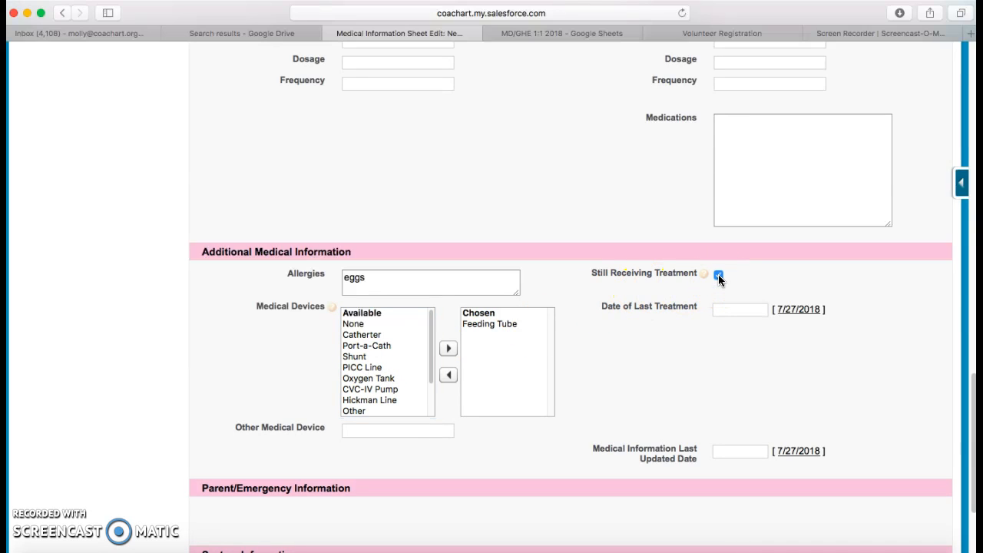
pyautogui.click(718, 277)
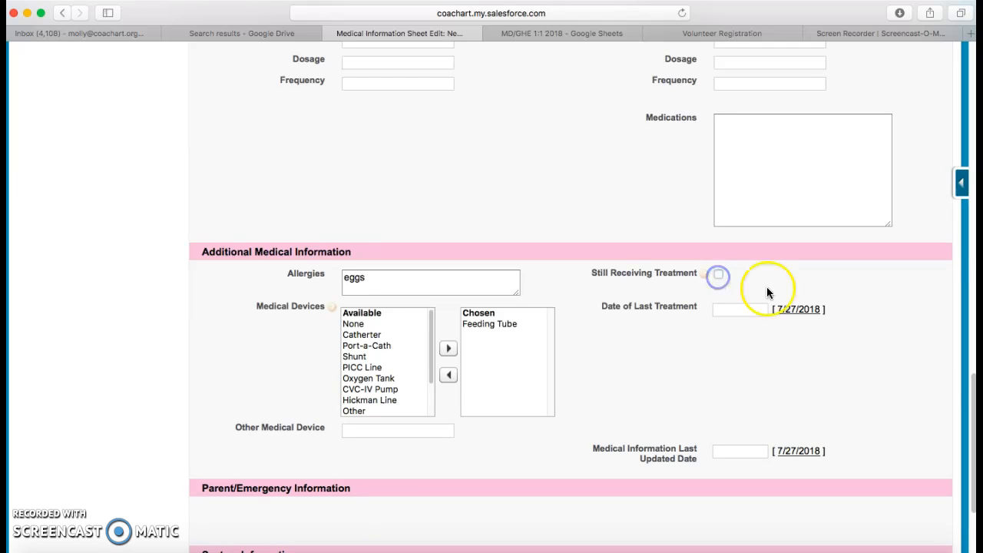
# - Set last treatment and last updated dates to 7/27/2018, then save the sheet
pyautogui.click(781, 313)
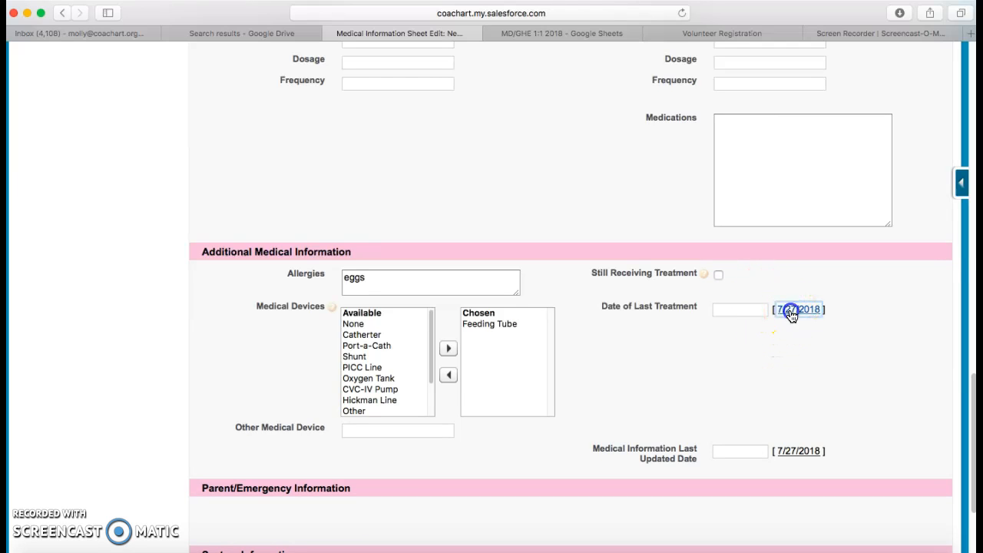
pyautogui.scroll(-2, 538, 461)
pyautogui.click(792, 383)
pyautogui.moveTo(717, 417); pyautogui.dragTo(715, 408)
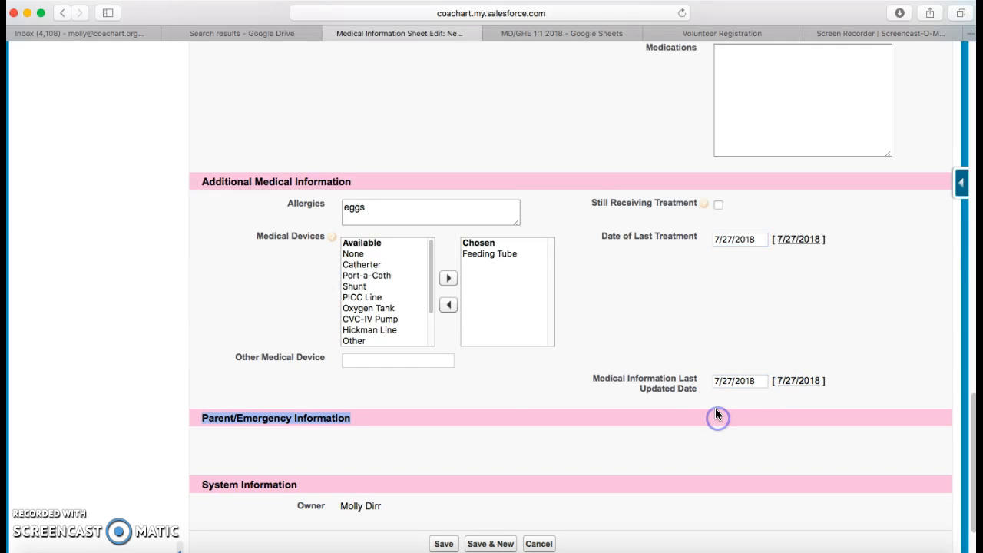
pyautogui.scroll(2, 493, 394)
pyautogui.scroll(-4, 484, 424)
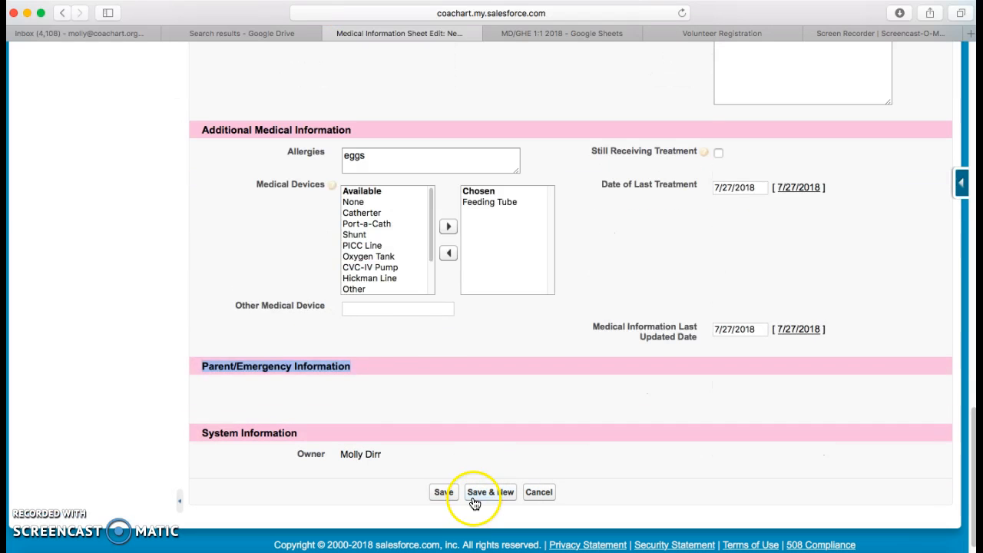
pyautogui.click(438, 495)
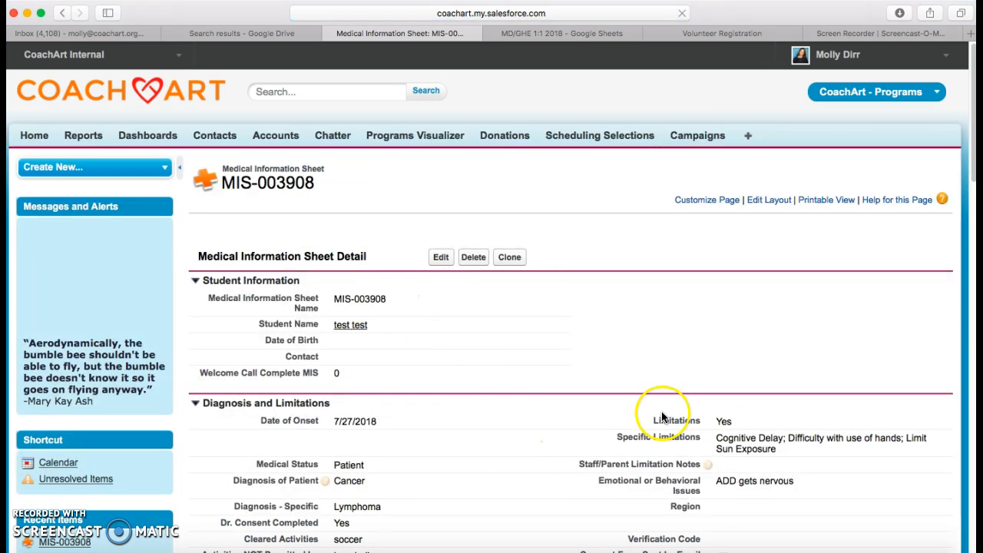
# - Follow the Student Name link from MIS-003908 to the test test contact record
pyautogui.scroll(-2, 367, 316)
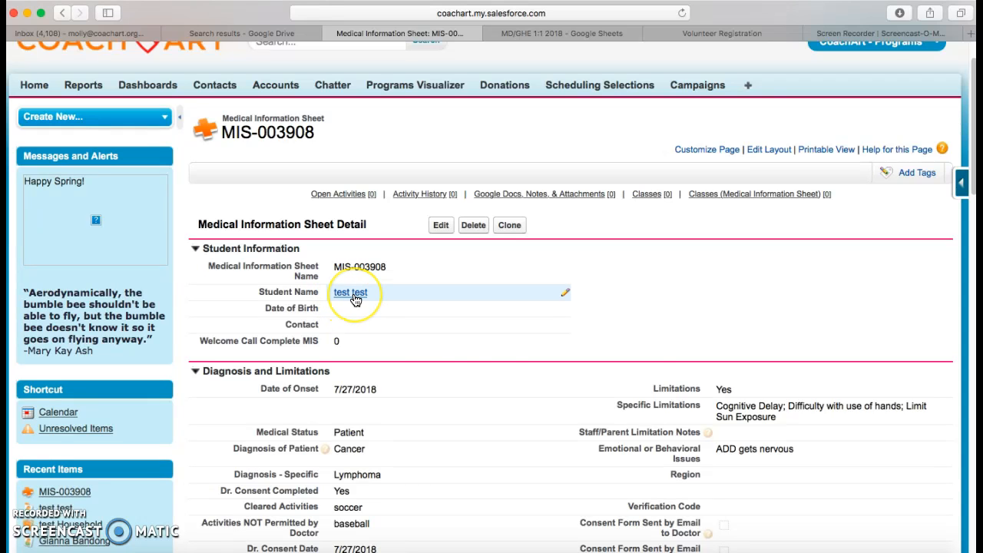
pyautogui.moveTo(355, 299)
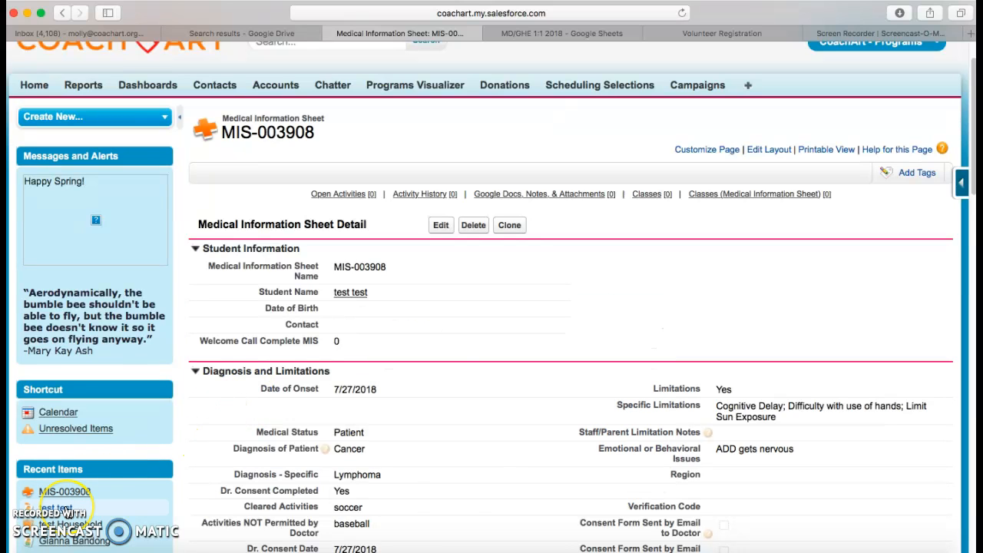
pyautogui.click(348, 294)
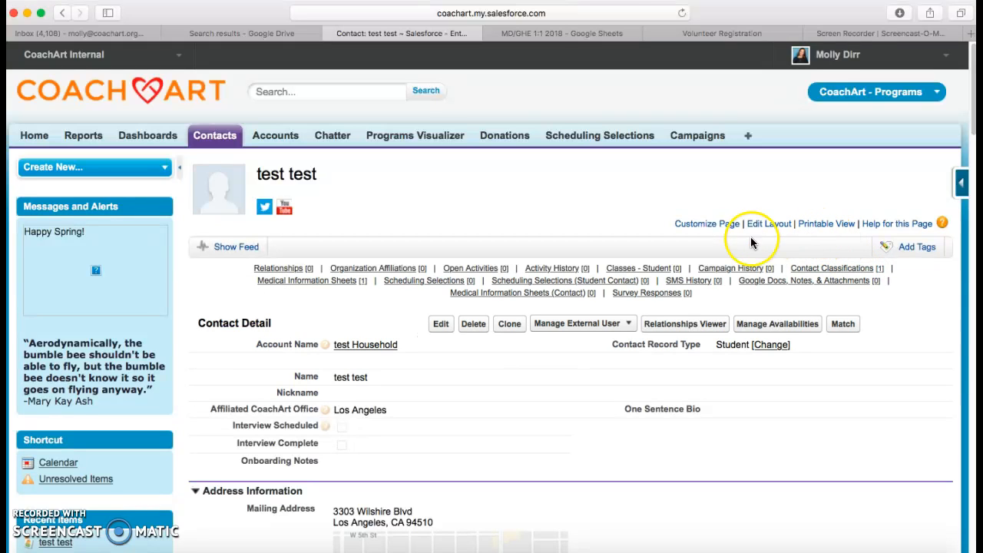
pyautogui.scroll(-1, 714, 246)
pyautogui.scroll(-2, 714, 247)
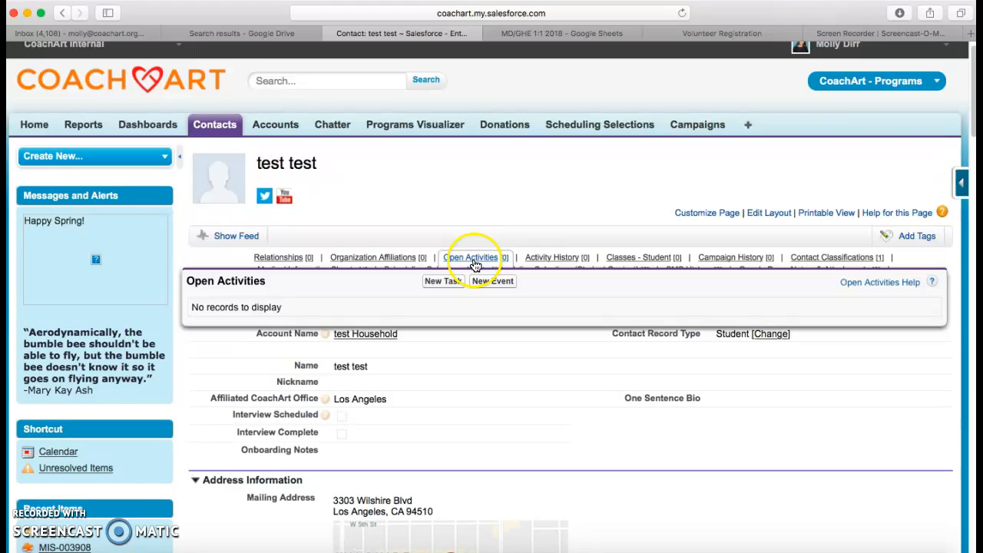
# - Create and save a Programs Task with Matching Category New to Program for test test
pyautogui.click(443, 281)
pyautogui.click(424, 277)
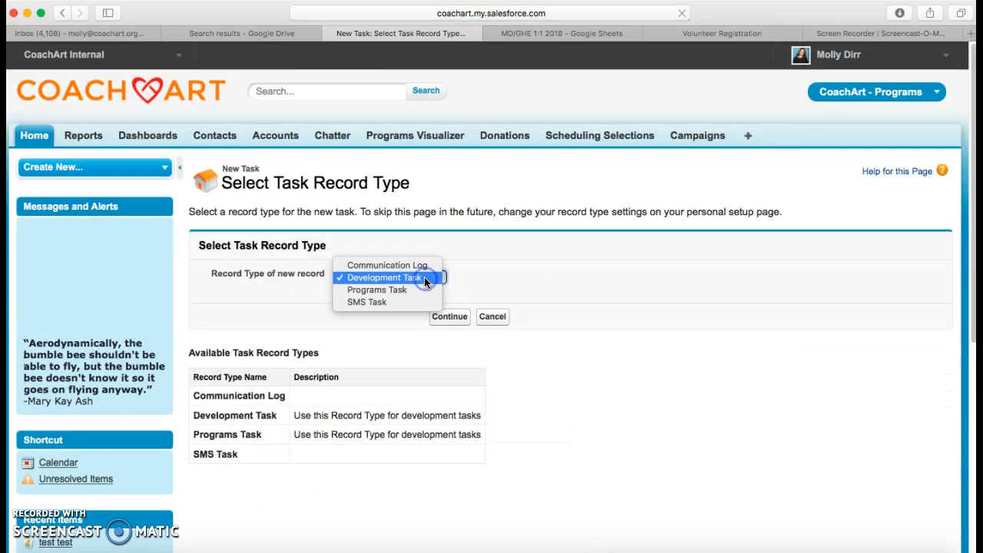
pyautogui.click(421, 288)
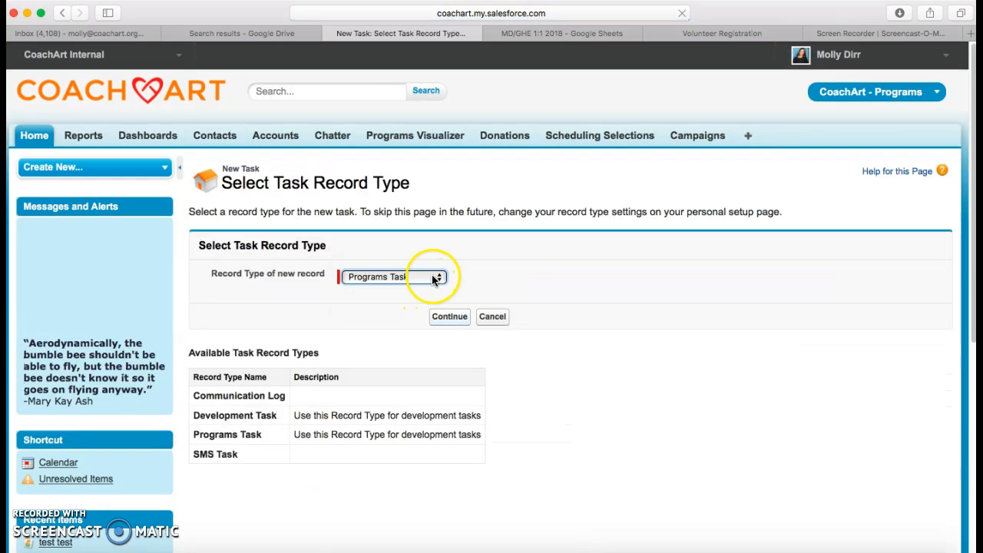
pyautogui.click(432, 276)
pyautogui.click(432, 277)
pyautogui.click(454, 321)
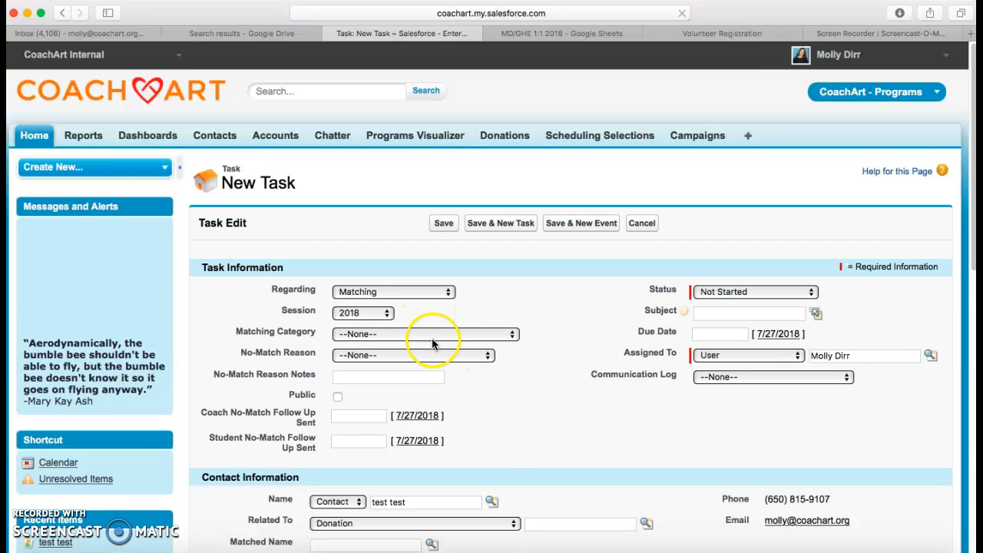
pyautogui.click(435, 334)
pyautogui.click(434, 359)
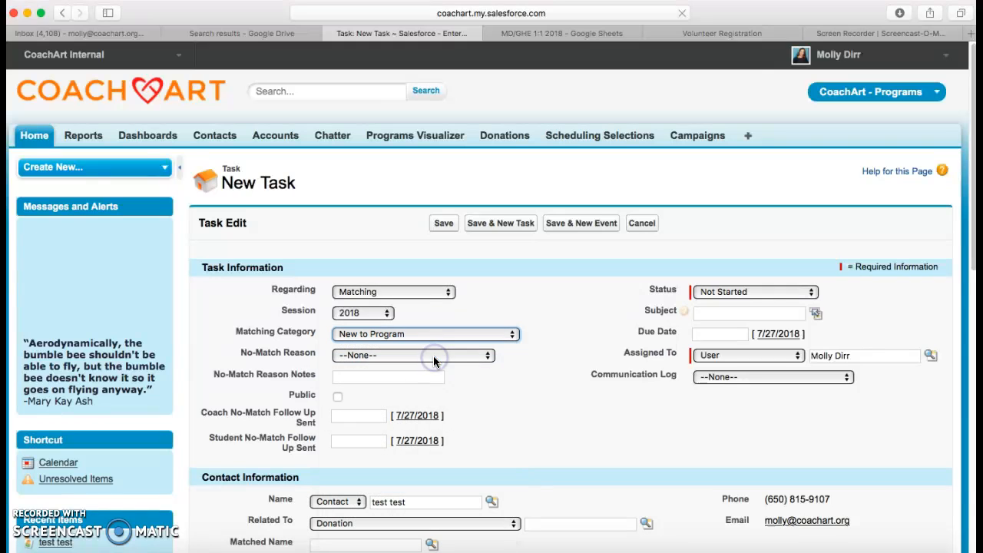
pyautogui.click(441, 228)
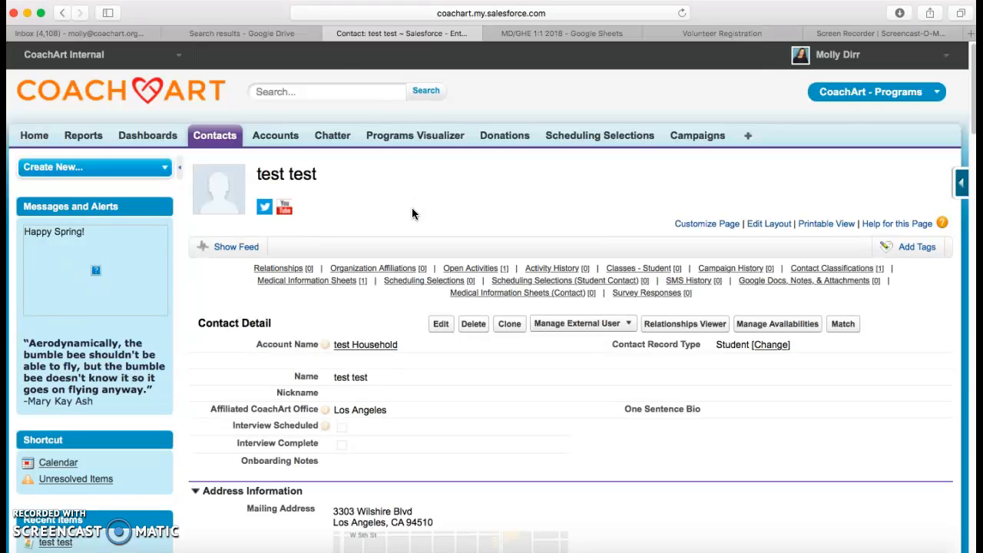
# - Open the test Household account and start a new contact from it
pyautogui.click(324, 90)
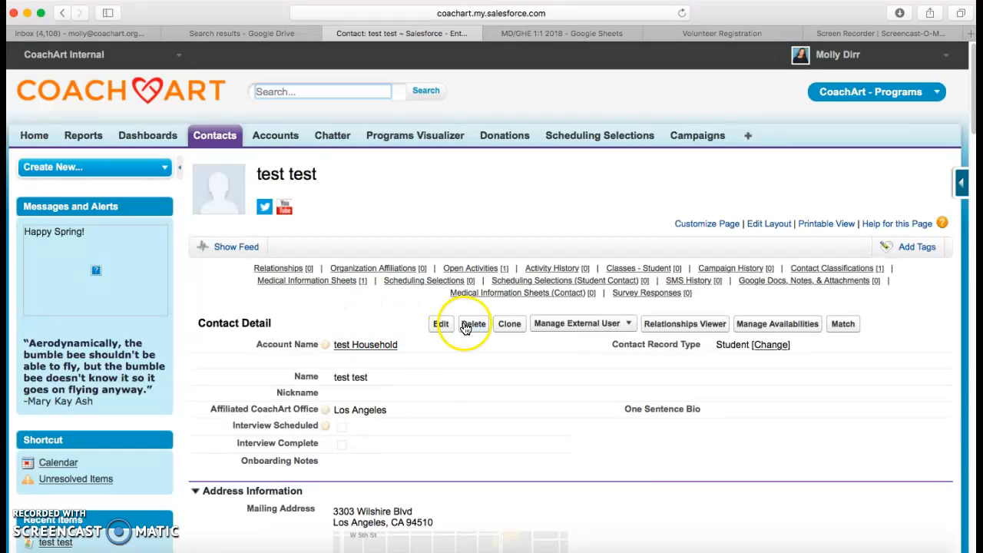
pyautogui.moveTo(290, 270)
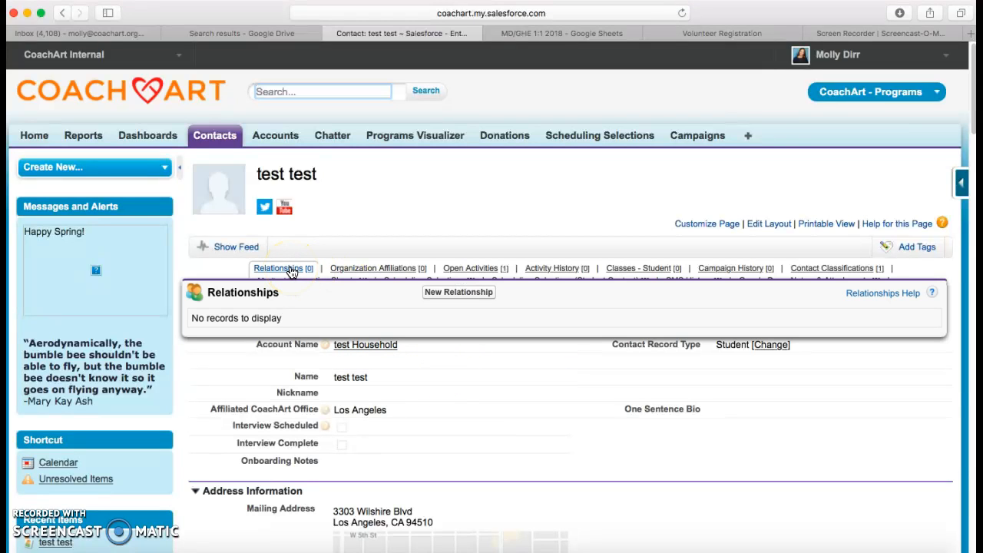
pyautogui.scroll(-3, 358, 215)
pyautogui.click(368, 250)
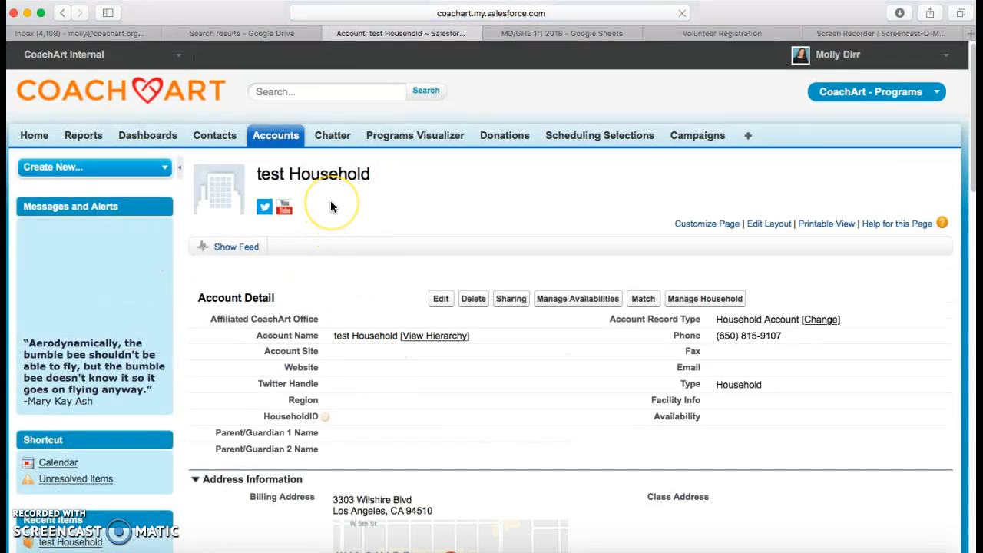
pyautogui.moveTo(236, 271)
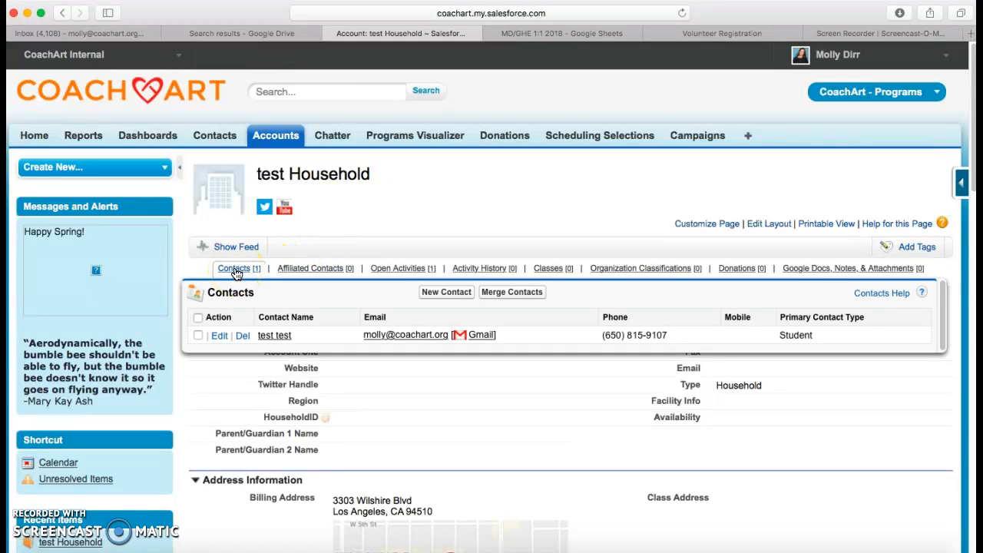
pyautogui.click(454, 292)
# - Choose the Student record type and name the new contact sibling test
pyautogui.click(401, 277)
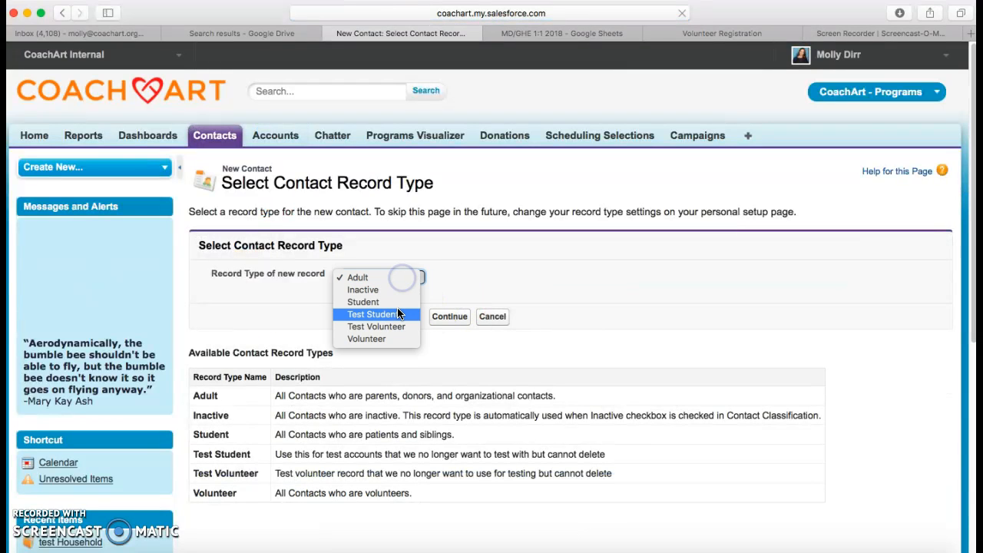
pyautogui.click(398, 303)
pyautogui.click(441, 318)
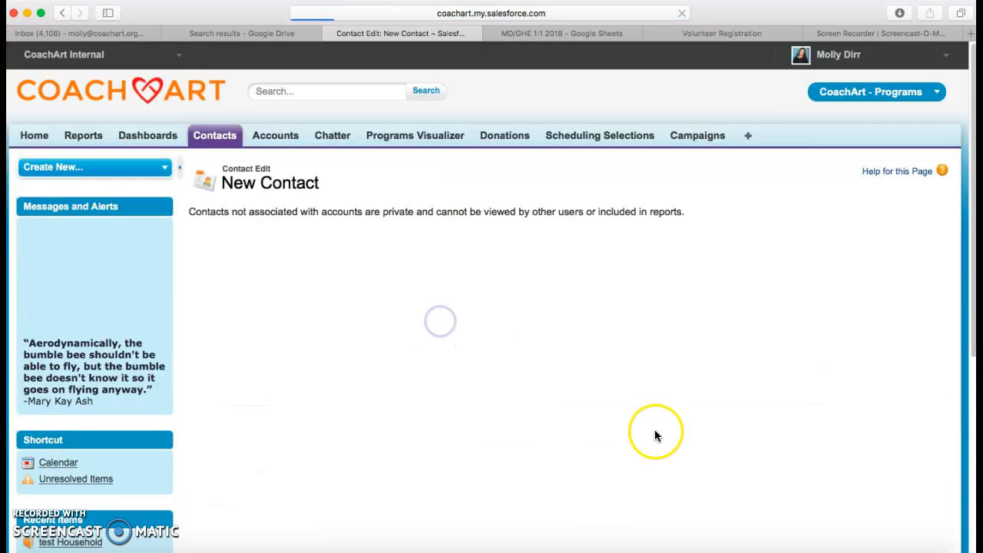
pyautogui.click(405, 354)
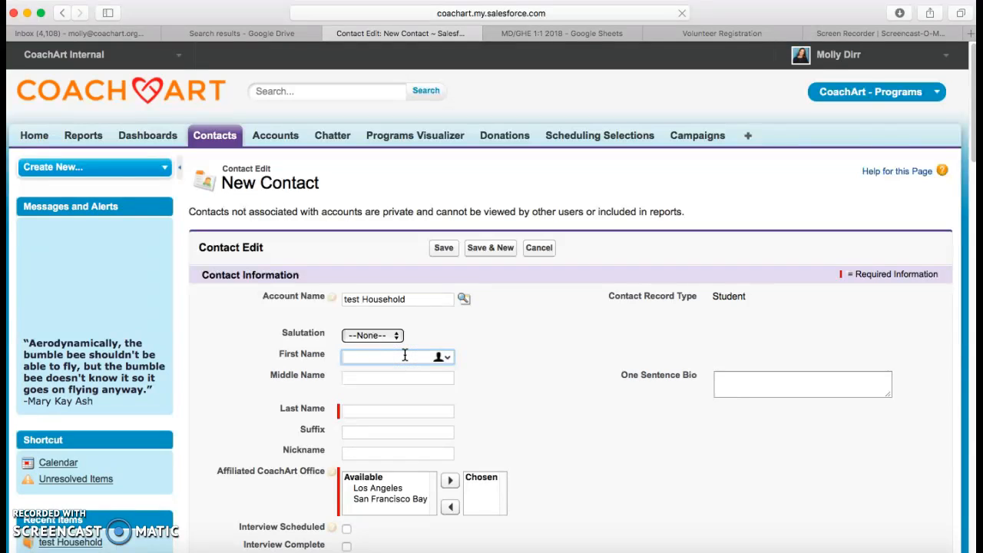
pyautogui.click(394, 413)
pyautogui.write('test')
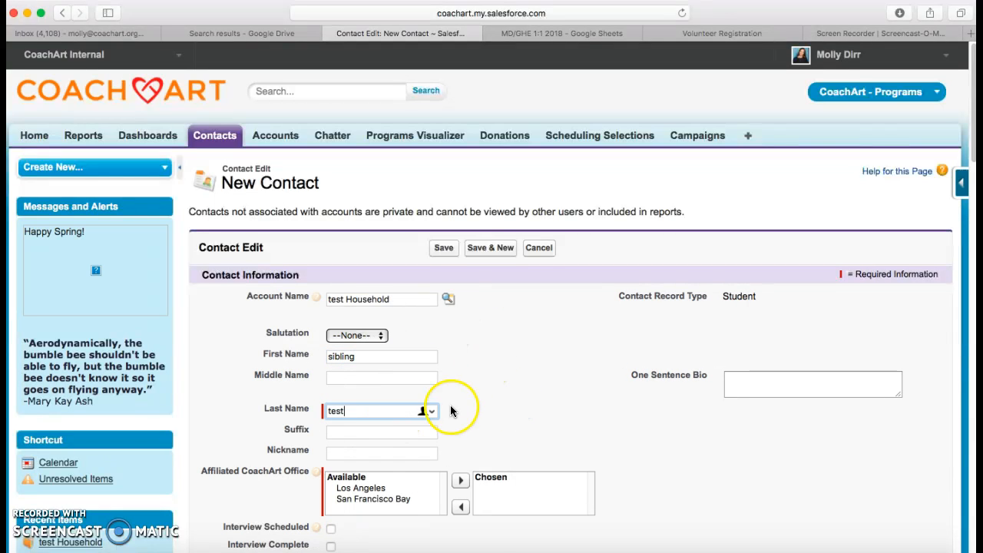
# - Add Los Angeles office, birthdate 7/24/2018, gender Female, and save the contact
pyautogui.scroll(-1, 450, 408)
pyautogui.click(363, 469)
pyautogui.click(460, 459)
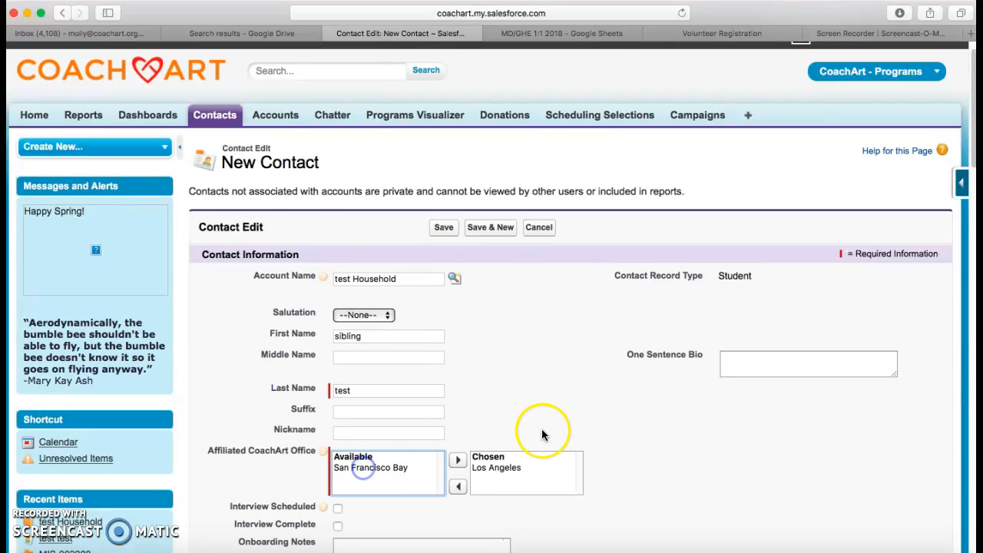
pyautogui.scroll(-10, 538, 433)
pyautogui.scroll(-2, 328, 434)
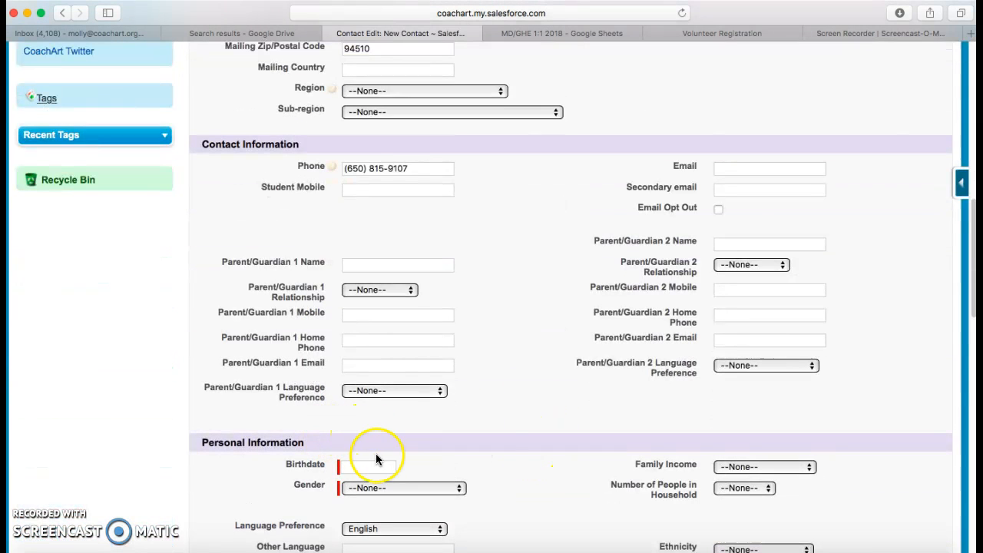
pyautogui.click(371, 466)
pyautogui.click(400, 426)
pyautogui.click(411, 481)
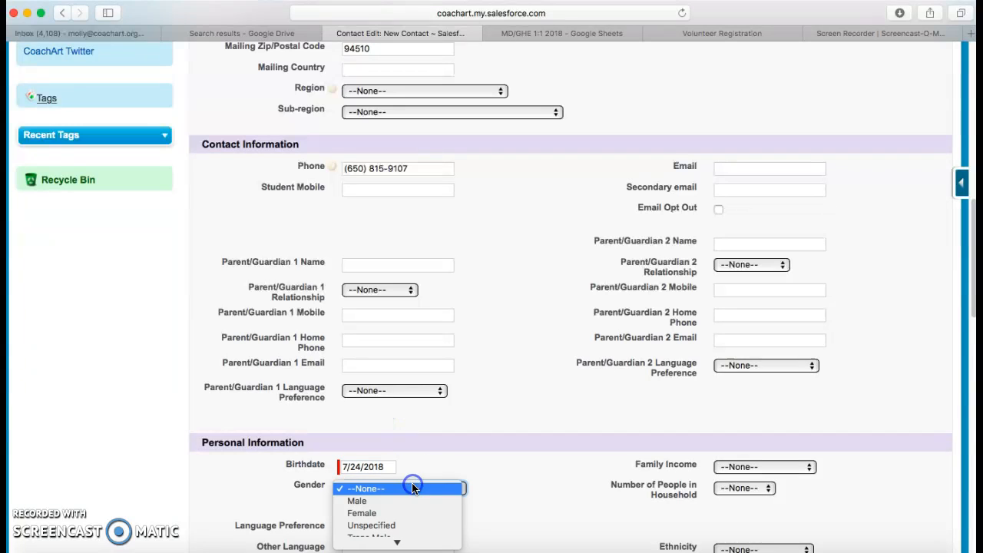
pyautogui.click(402, 514)
pyautogui.scroll(-5, 442, 459)
pyautogui.scroll(-10, 443, 460)
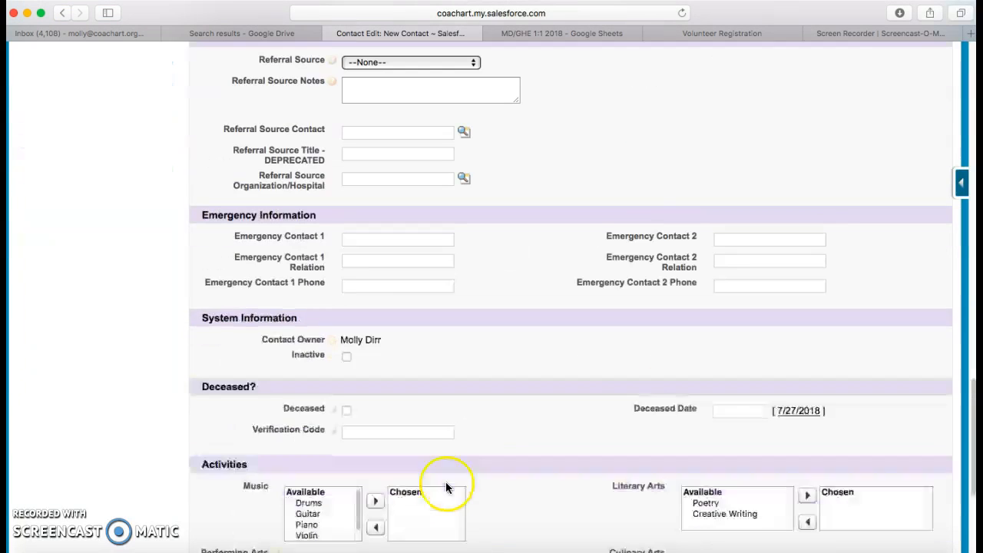
pyautogui.click(444, 476)
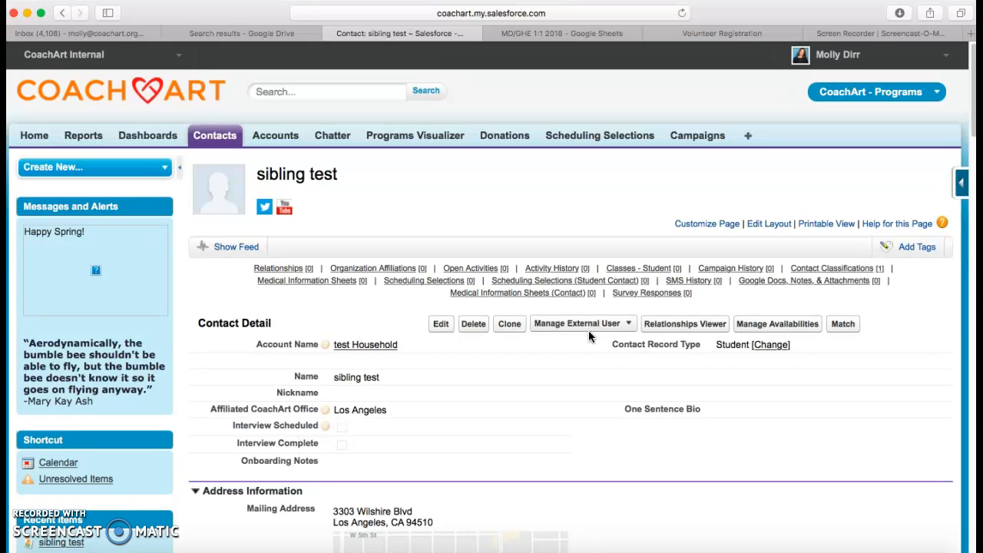
# - Create and save a Programs Task with Matching Category New to Program for sibling test
pyautogui.scroll(-1, 663, 230)
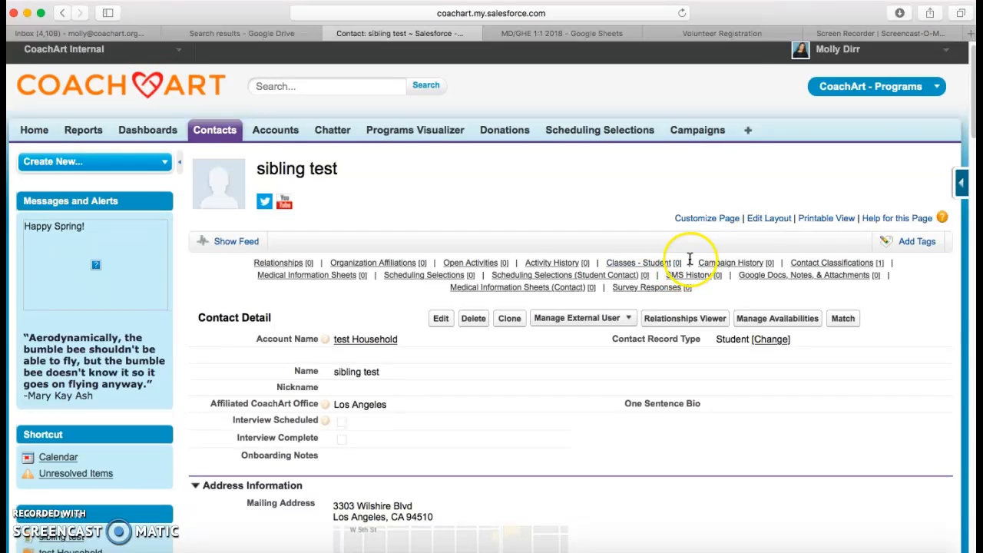
pyautogui.moveTo(485, 263)
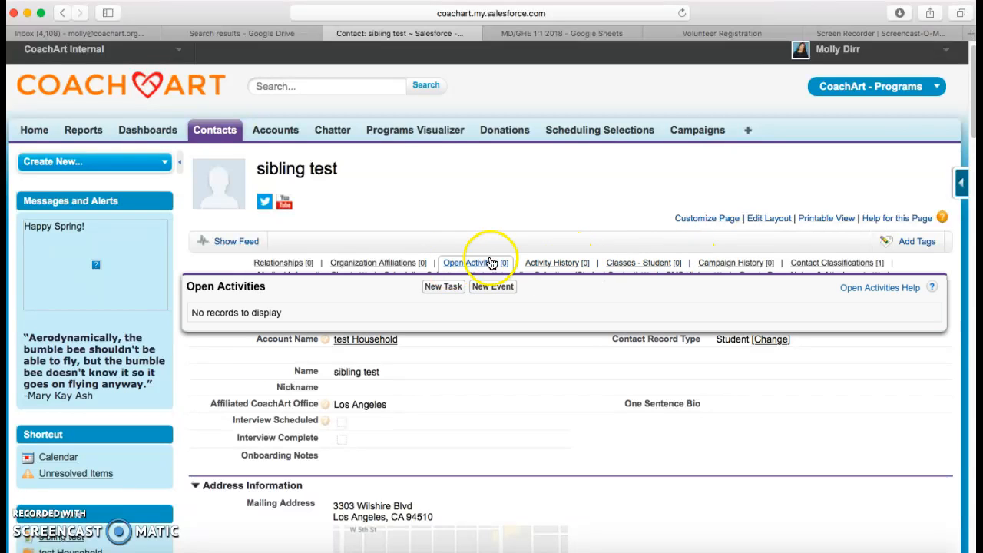
pyautogui.click(446, 287)
pyautogui.click(434, 278)
pyautogui.click(427, 290)
pyautogui.click(442, 316)
pyautogui.click(418, 333)
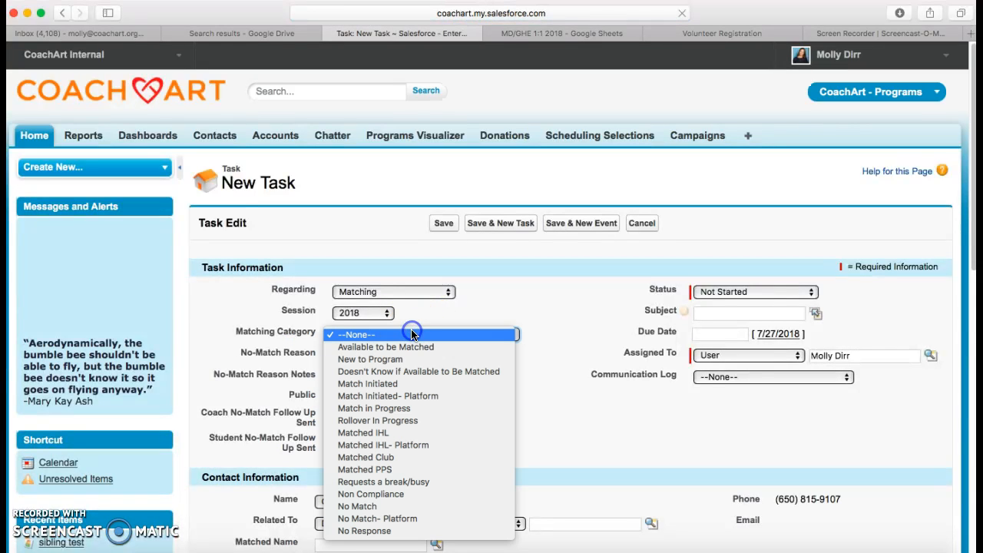
pyautogui.click(417, 357)
pyautogui.click(444, 223)
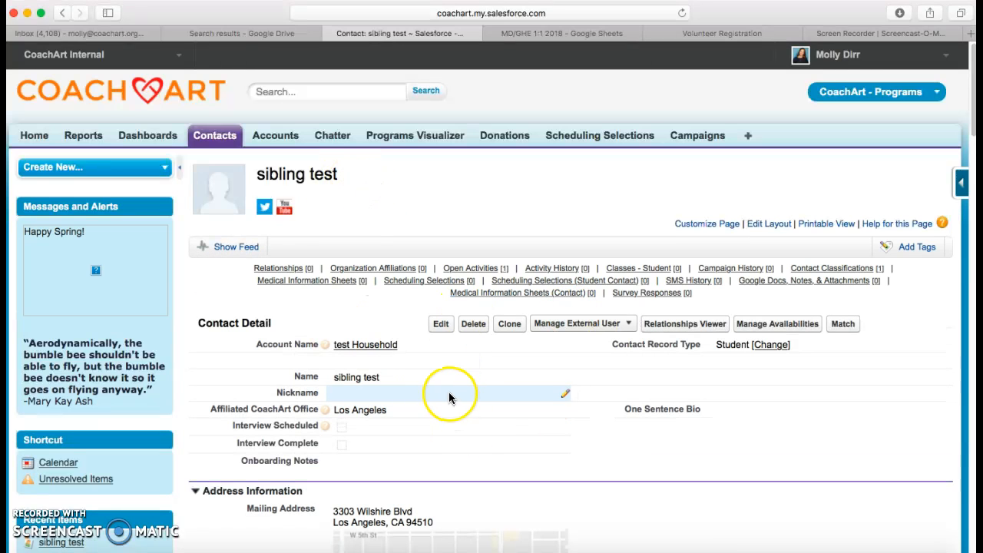
# - Start a new relationship with test test test as the related contact
pyautogui.moveTo(265, 269)
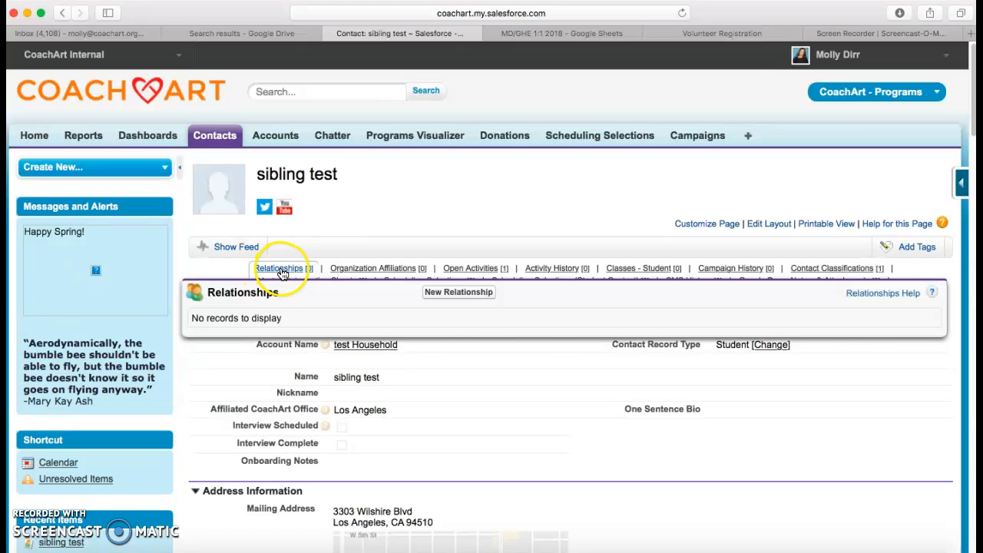
pyautogui.moveTo(296, 270)
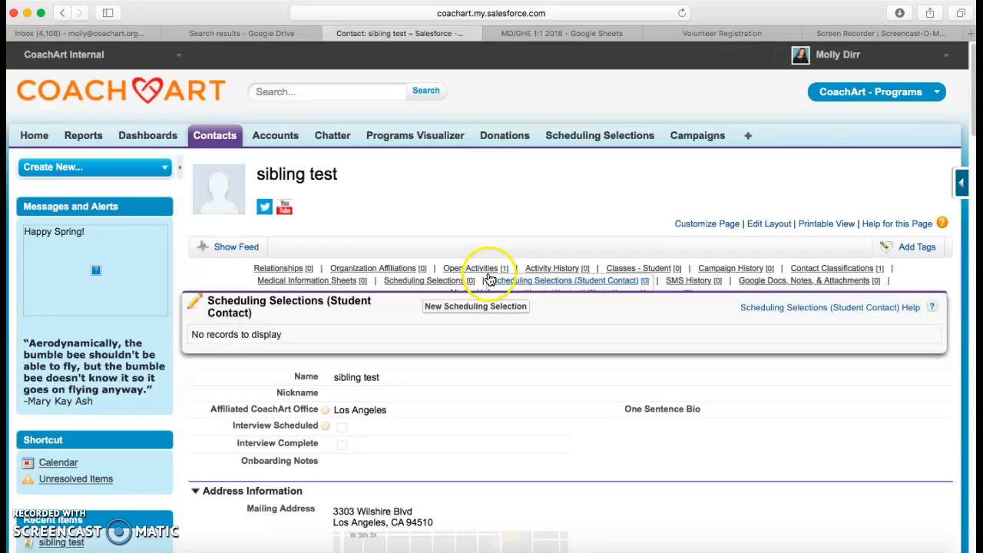
pyautogui.moveTo(496, 293)
pyautogui.scroll(-15, 358, 393)
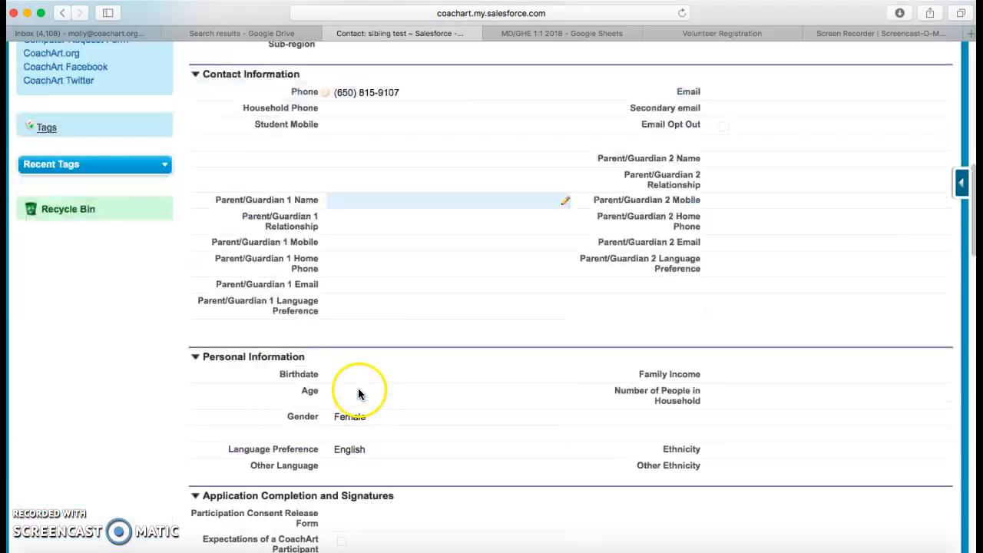
pyautogui.scroll(-5, 353, 390)
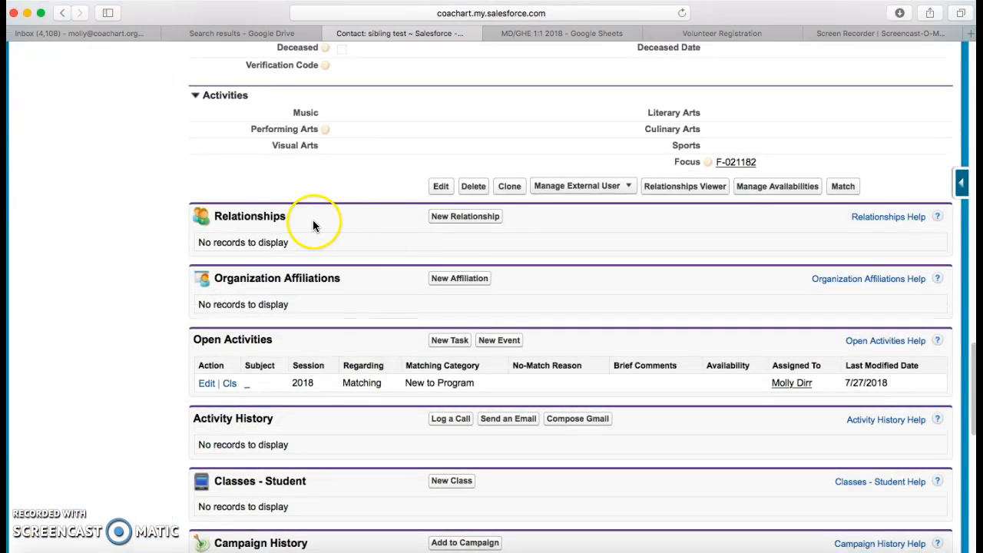
pyautogui.click(461, 222)
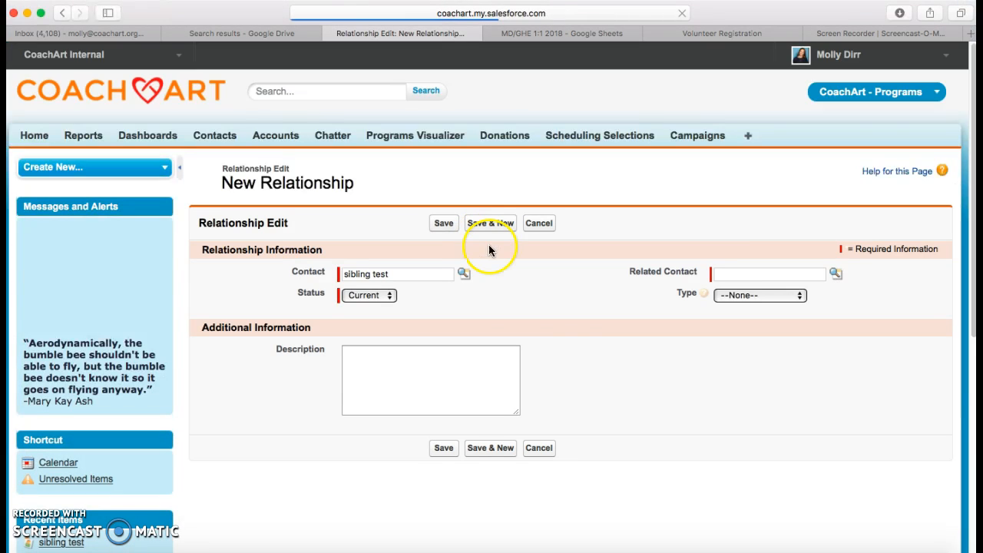
pyautogui.click(754, 276)
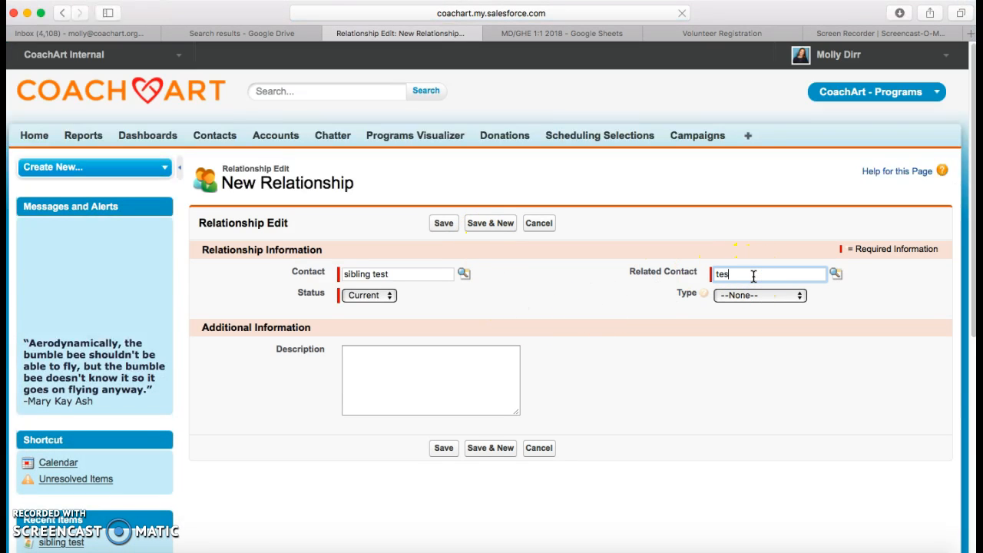
pyautogui.click(836, 275)
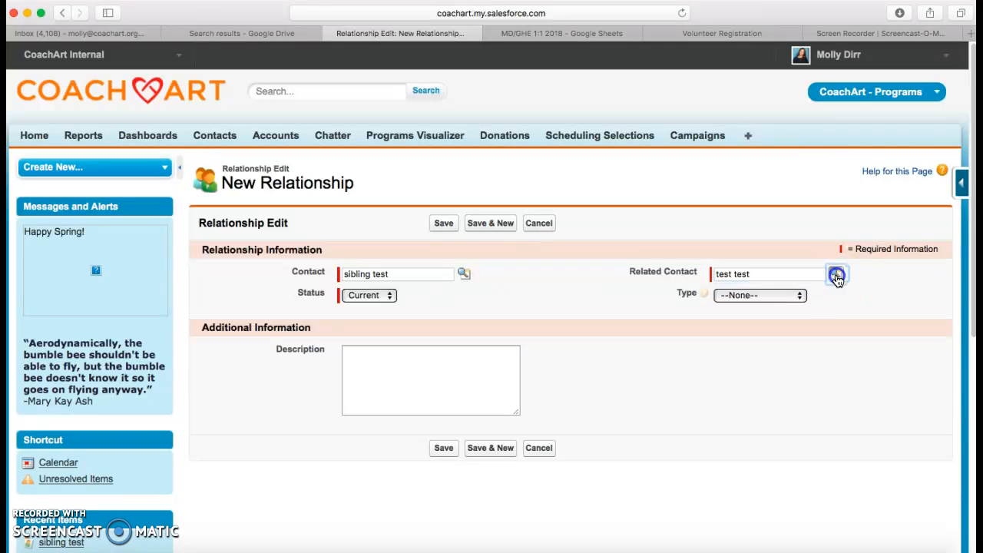
pyautogui.click(700, 405)
pyautogui.click(559, 471)
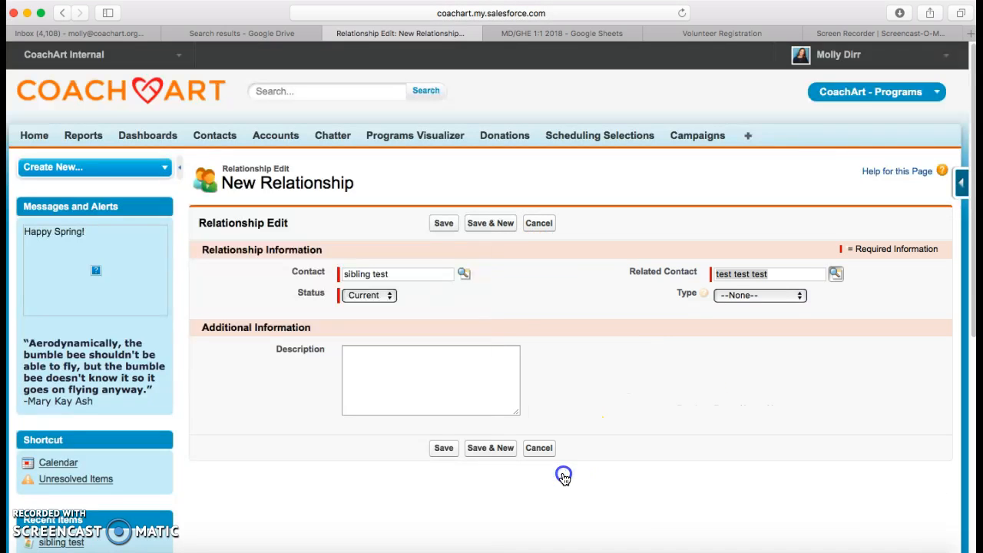
# - Set the relationship type to Sibling and save it
pyautogui.click(768, 300)
pyautogui.moveTo(753, 543)
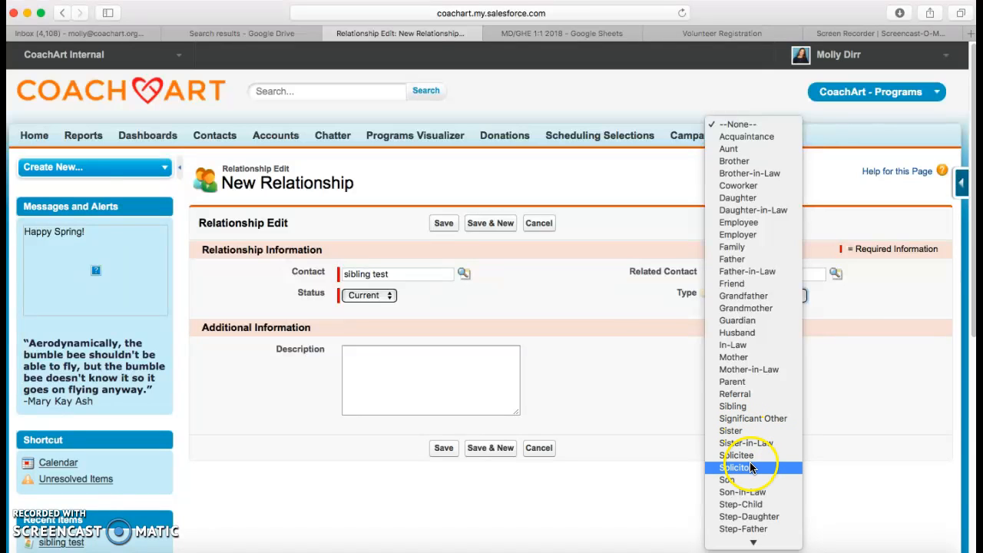
pyautogui.click(739, 406)
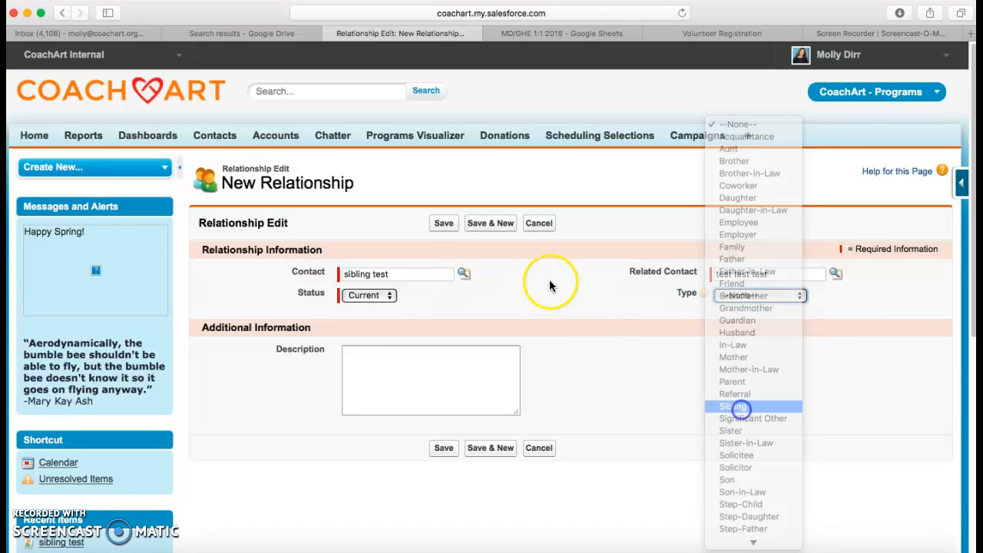
pyautogui.click(444, 227)
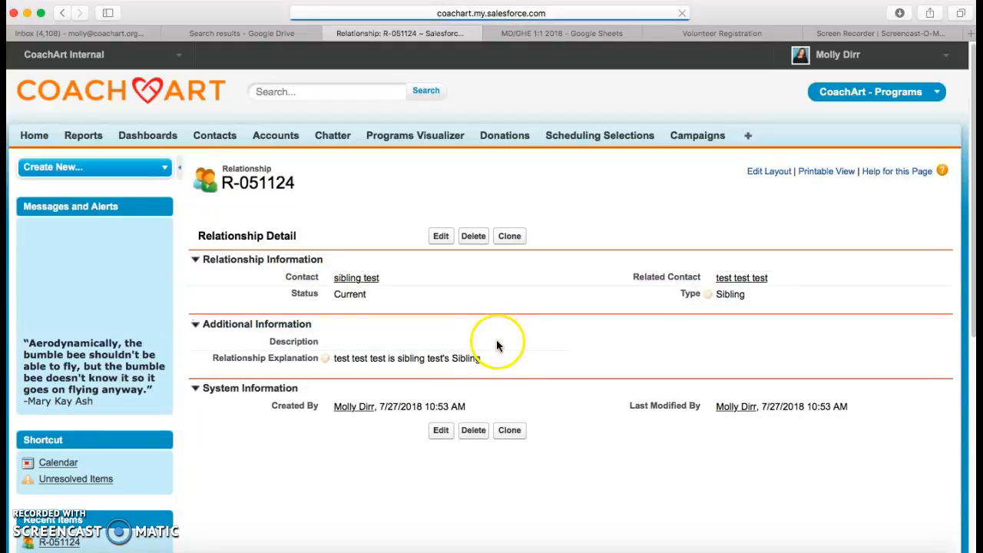
# - Return to the sibling test contact record from the relationship page
pyautogui.click(367, 283)
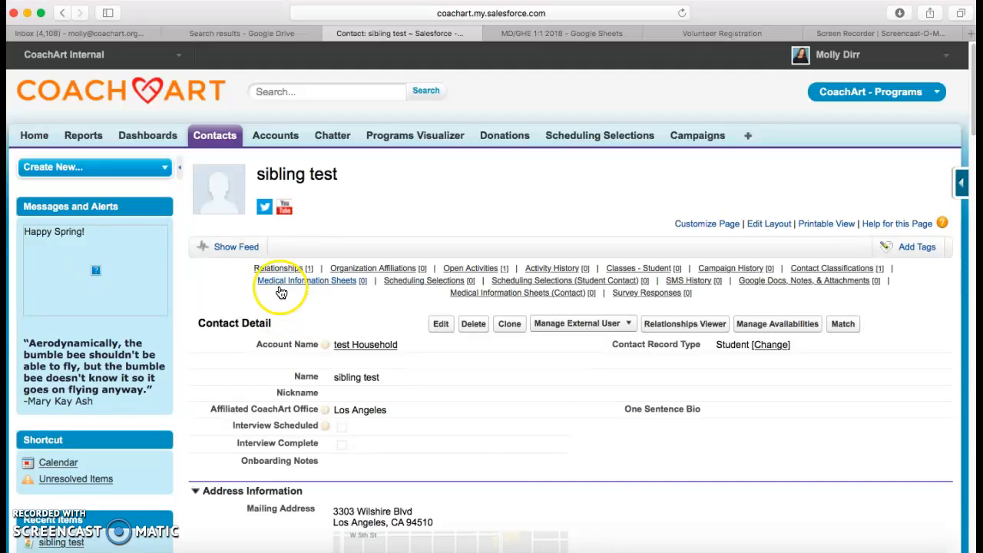
pyautogui.scroll(-10, 528, 490)
pyautogui.scroll(10, 528, 489)
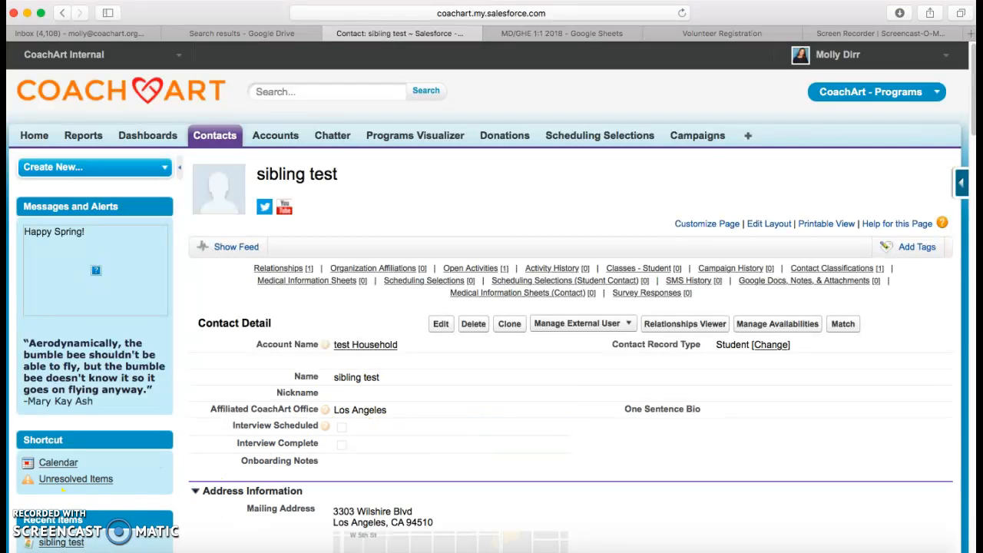
# - Bring the browser window to the front and narrow it
pyautogui.click(10, 550)
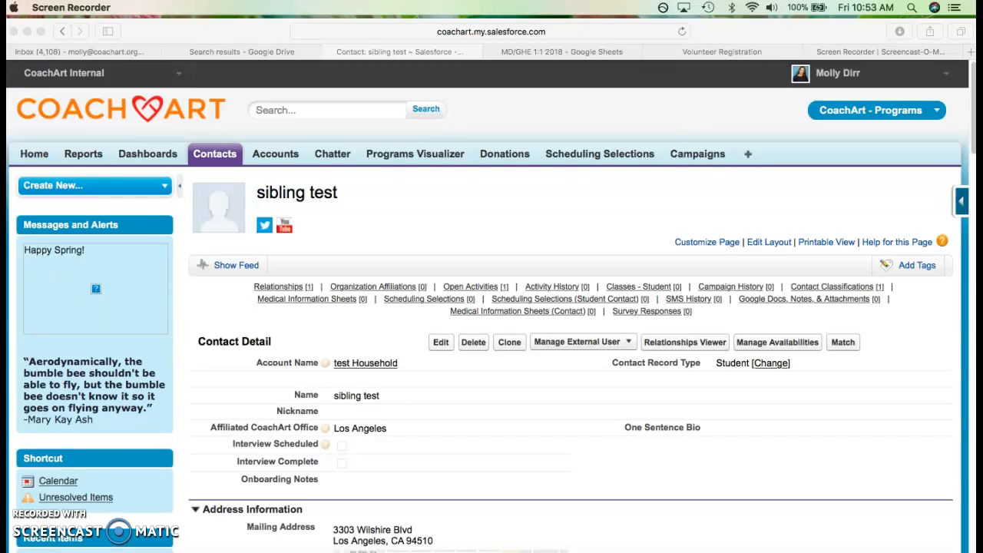
pyautogui.click(239, 23)
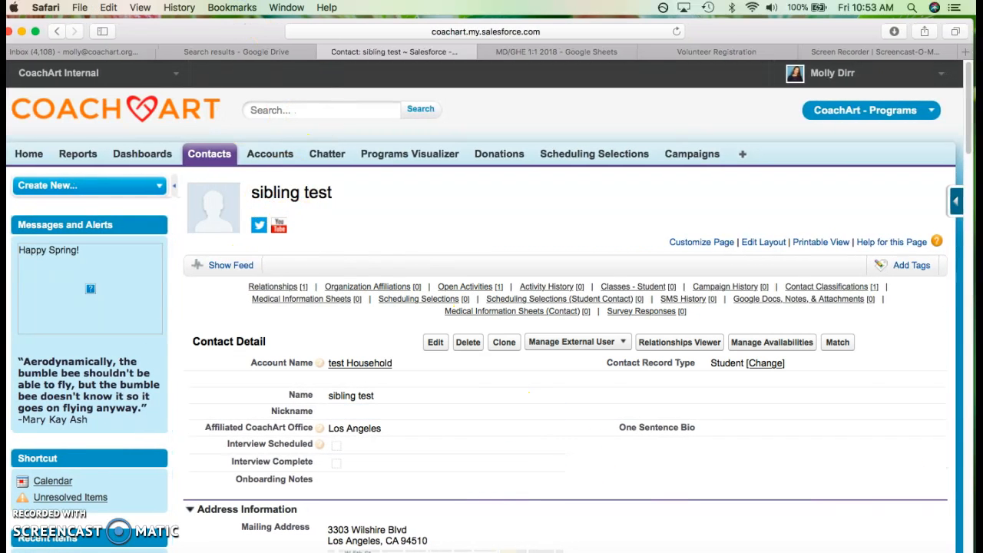
pyautogui.moveTo(972, 492); pyautogui.dragTo(938, 476)
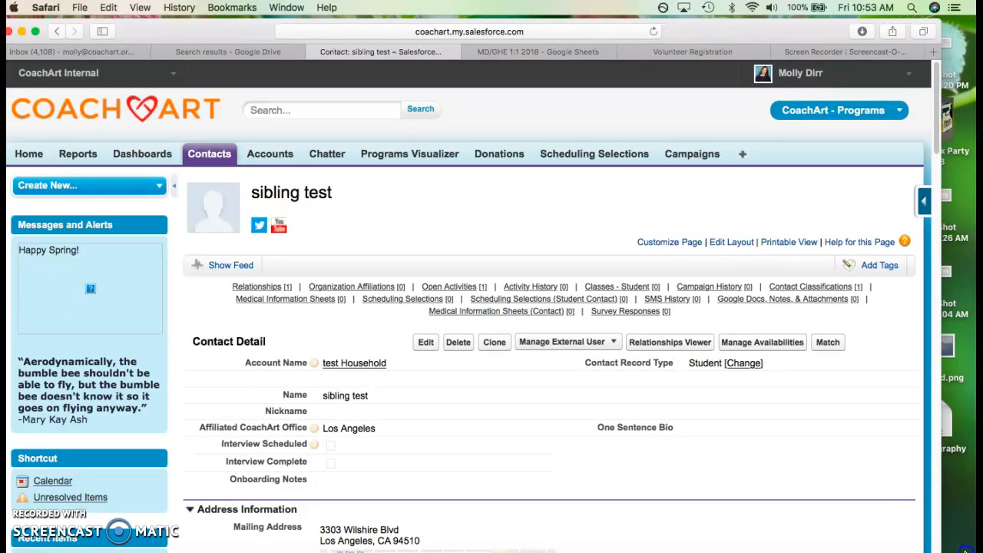
pyautogui.moveTo(962, 531); pyautogui.dragTo(947, 523)
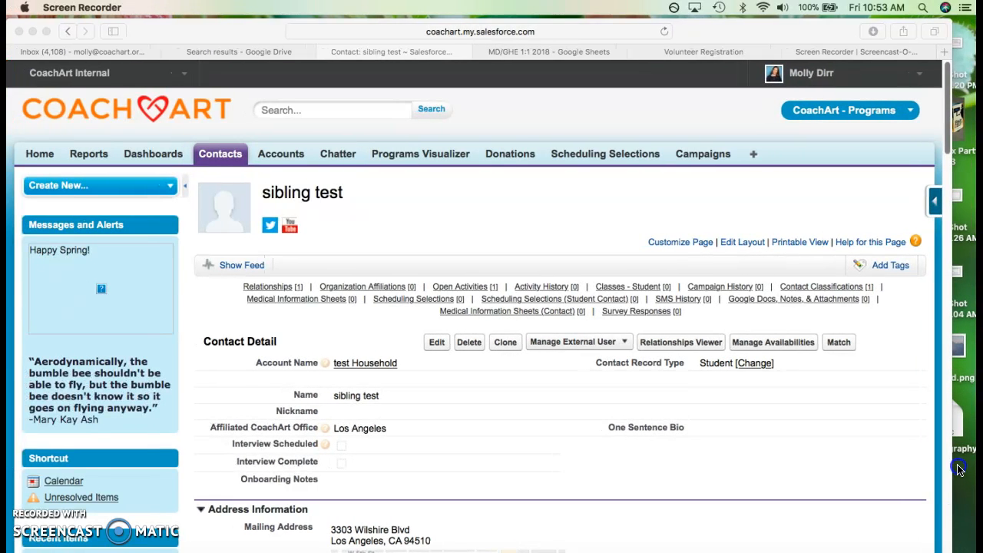